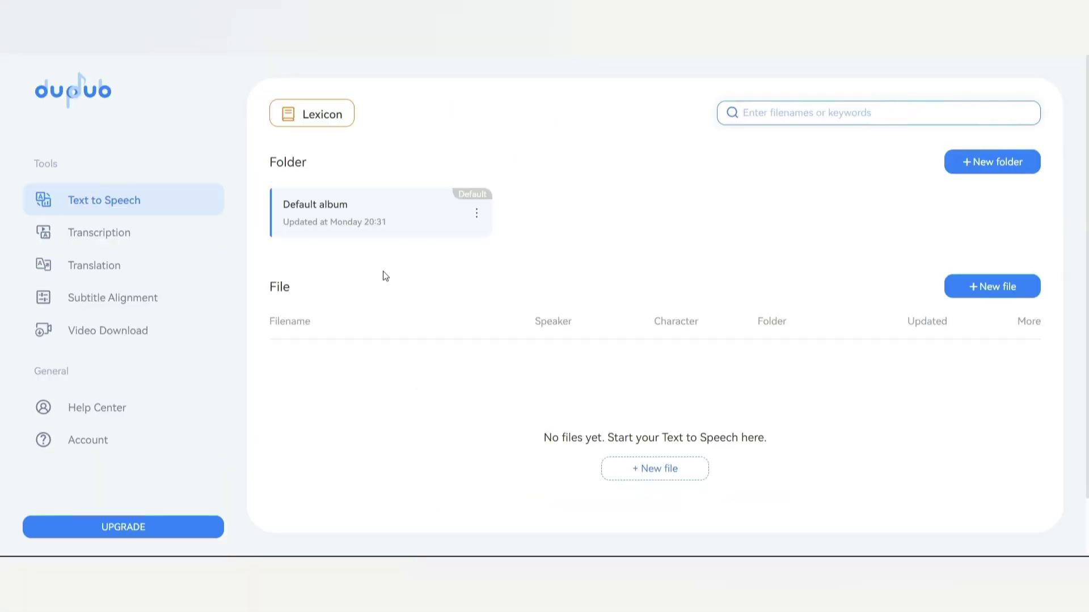
- Create a new empty Untitled text-to-speech file from the Studio's Text to Speech list
{"action": "left_click", "coordinate": [919, 113]}
{"action": "left_click", "coordinate": [129, 202]}
{"action": "left_click", "coordinate": [997, 291]}
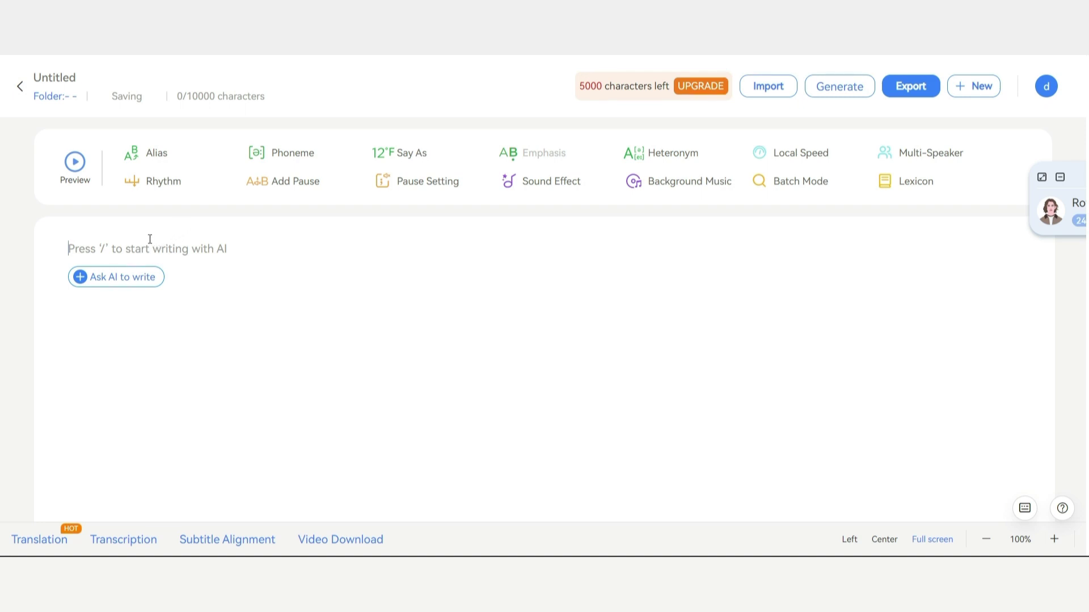
- Have Ask AI write a video script on 'time management'
{"action": "left_click", "coordinate": [117, 280]}
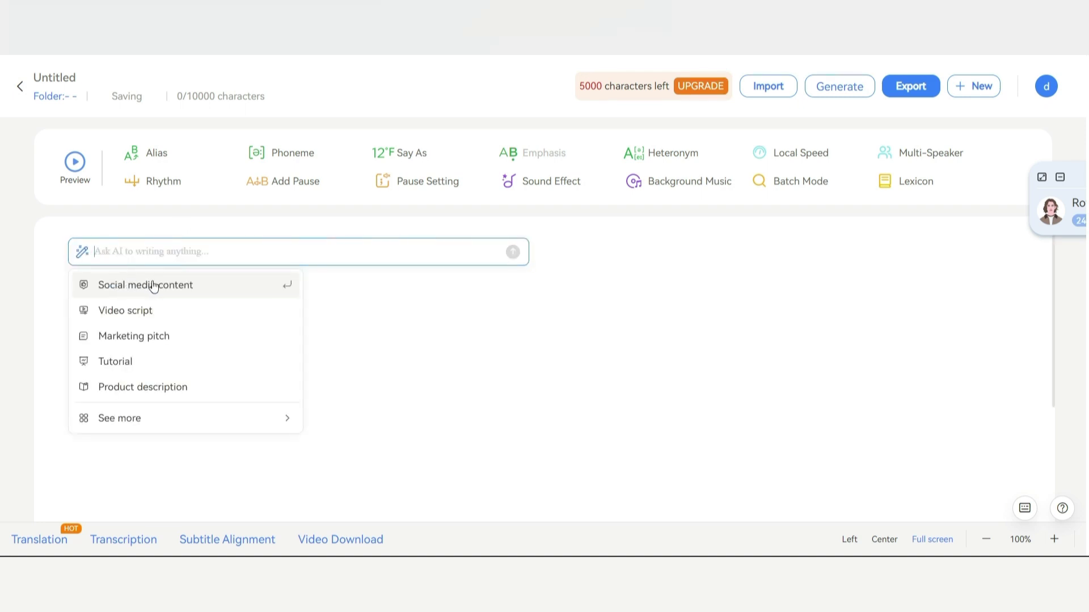
{"action": "left_click", "coordinate": [171, 314]}
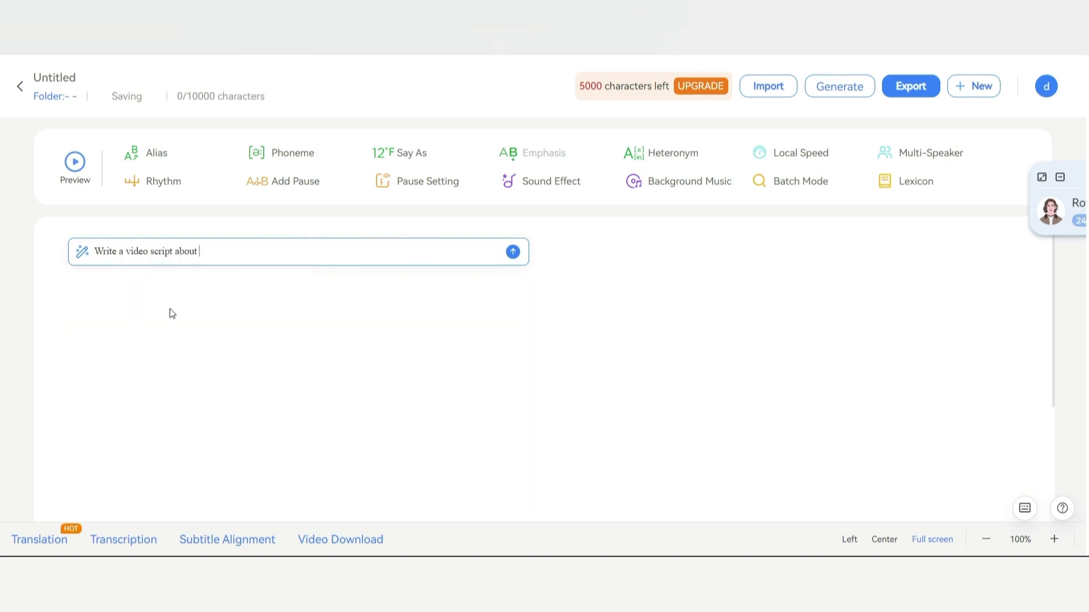
{"action": "type", "text": "time management"}
{"action": "key", "text": "Return"}
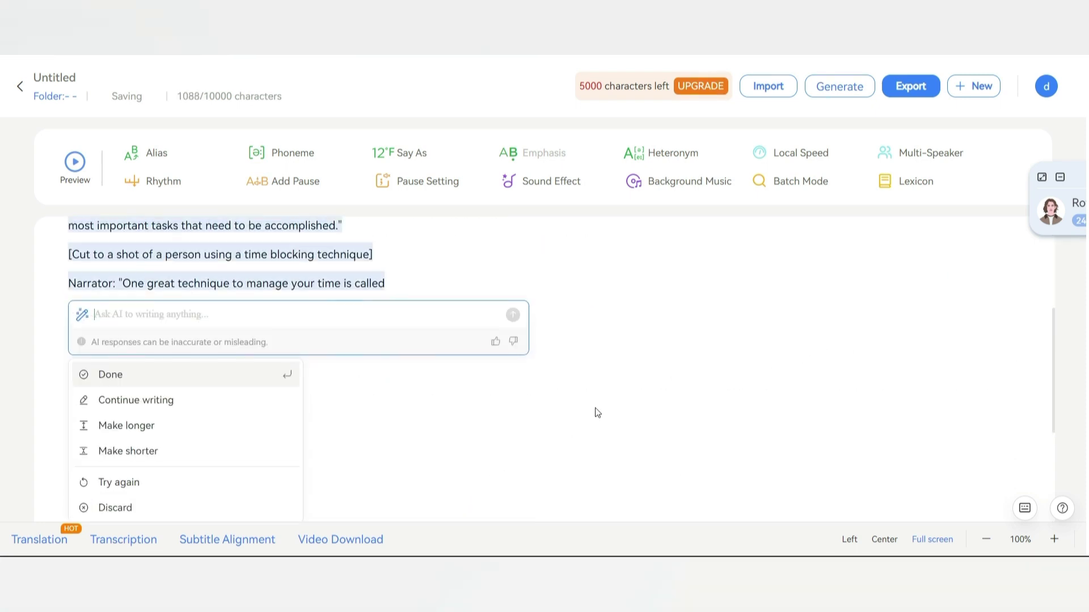
- Accept the generated script and delete its bracketed shot lines and Narrator labels
{"action": "scroll", "coordinate": [573, 431], "scroll_direction": "up", "scroll_amount": 5}
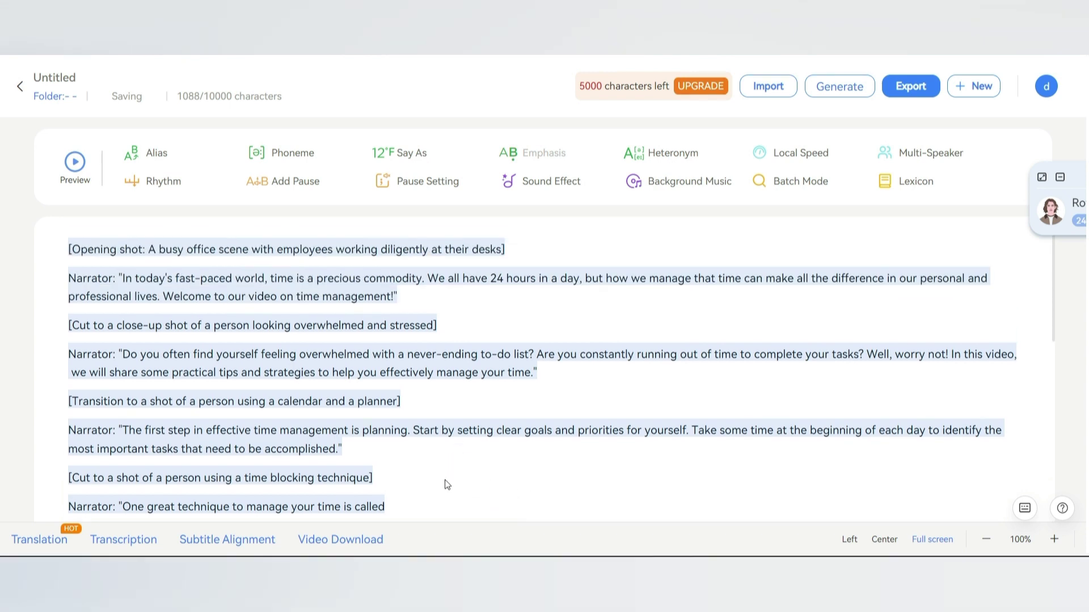
{"action": "left_click", "coordinate": [437, 491]}
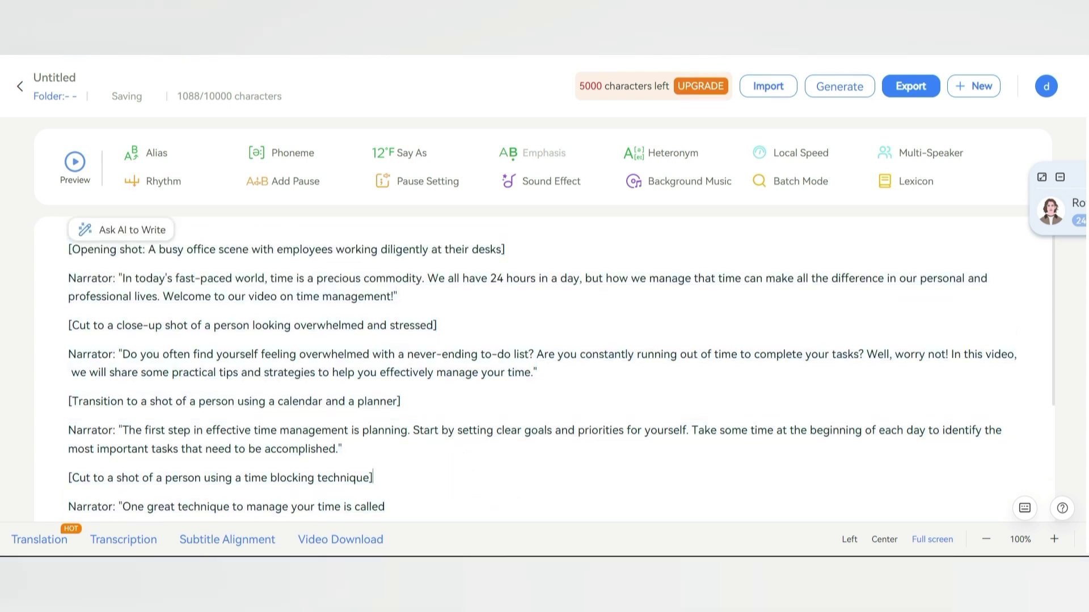
{"action": "key", "text": "BackSpace"}
{"action": "key", "text": "BackSpace"}
{"action": "key", "text": "BackSpace"}
{"action": "key", "text": "BackSpace"}
{"action": "key", "text": "BackSpace"}
{"action": "key", "text": "BackSpace"}
{"action": "key", "text": "BackSpace"}
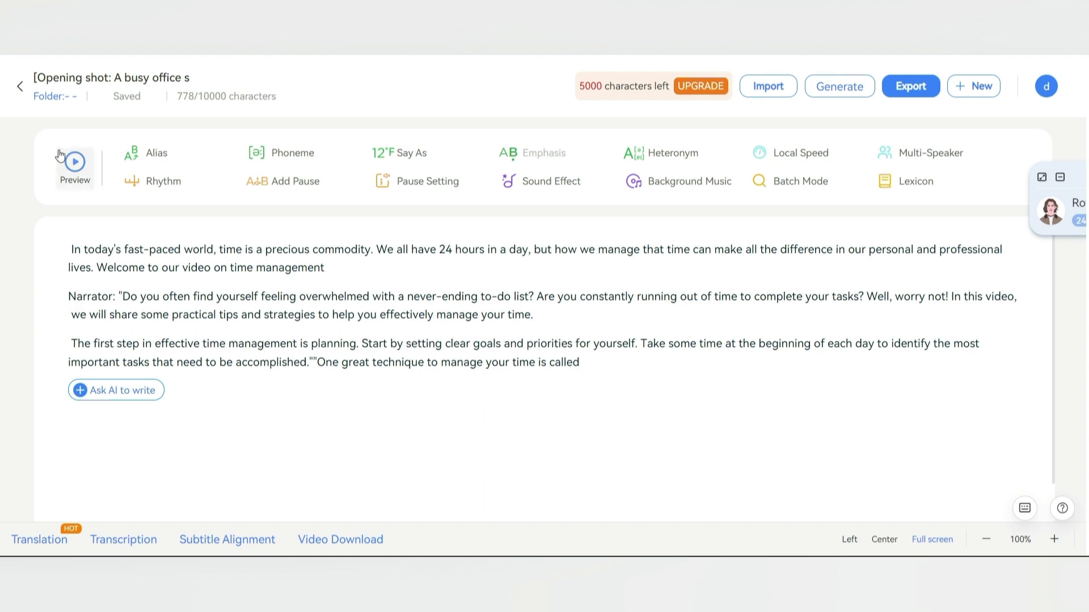
- Preview the script aloud, stop it, and bring up the Rowley 1x voice card
{"action": "left_click", "coordinate": [76, 164]}
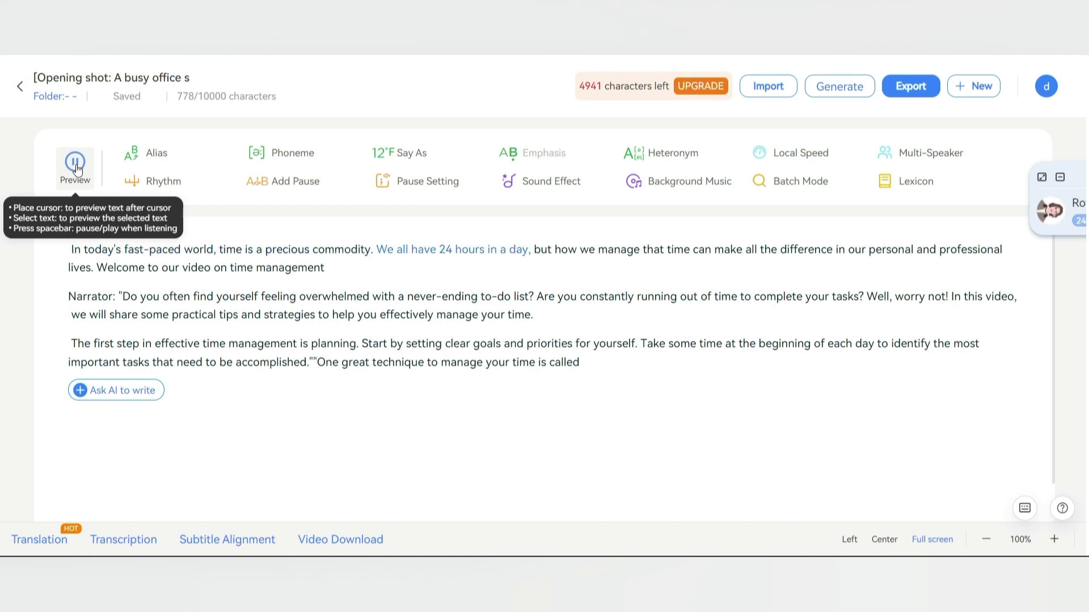
{"action": "left_click", "coordinate": [75, 163]}
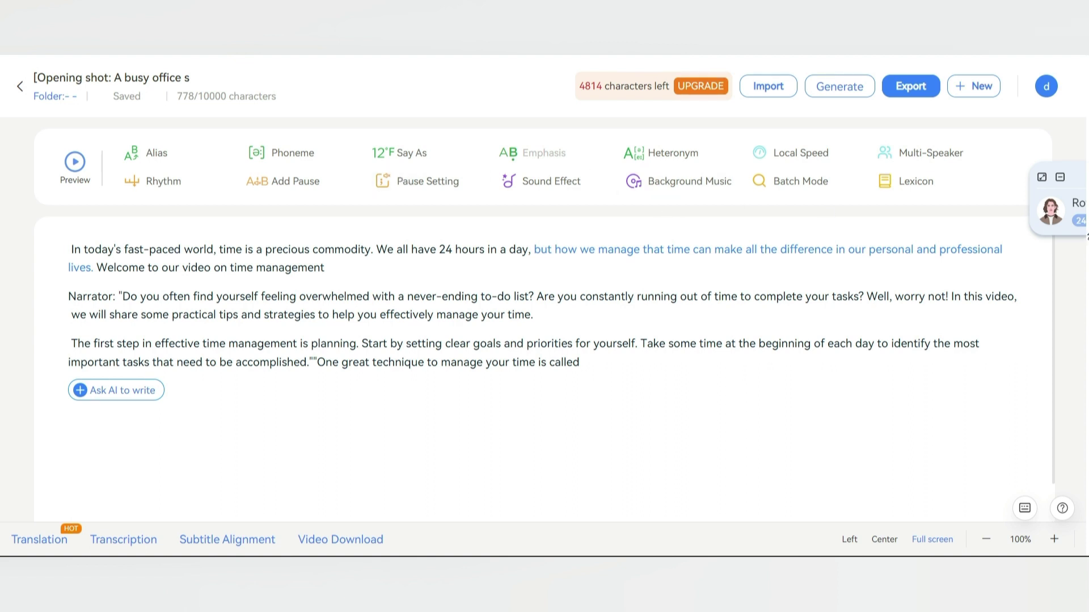
{"action": "left_click", "coordinate": [1049, 218]}
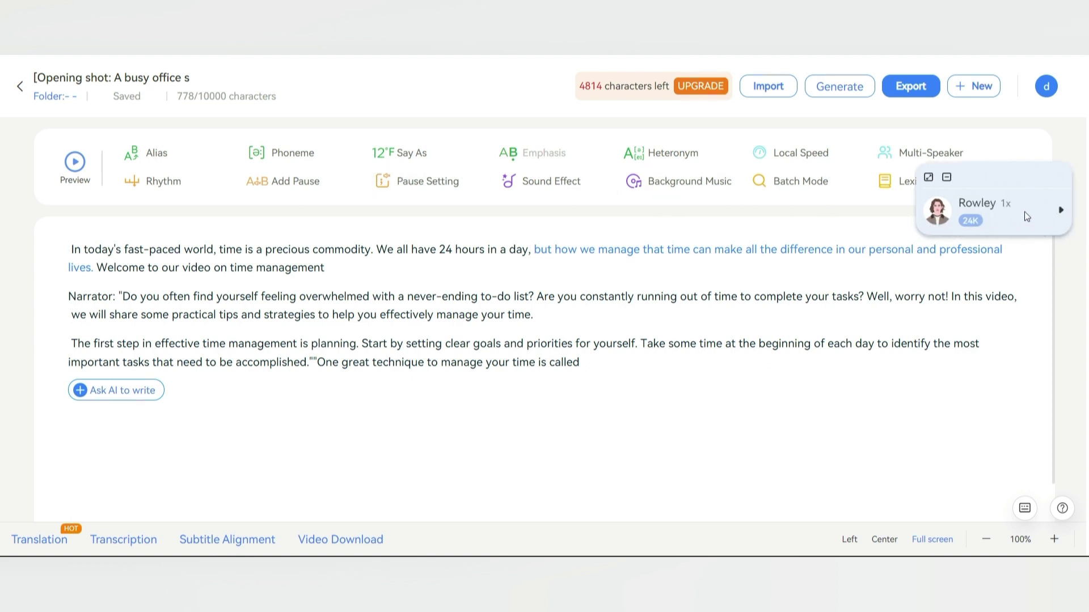
- Filter voices to Premium, English, Explainer and choose Abbey Brown in Friendly style
{"action": "left_click", "coordinate": [949, 217]}
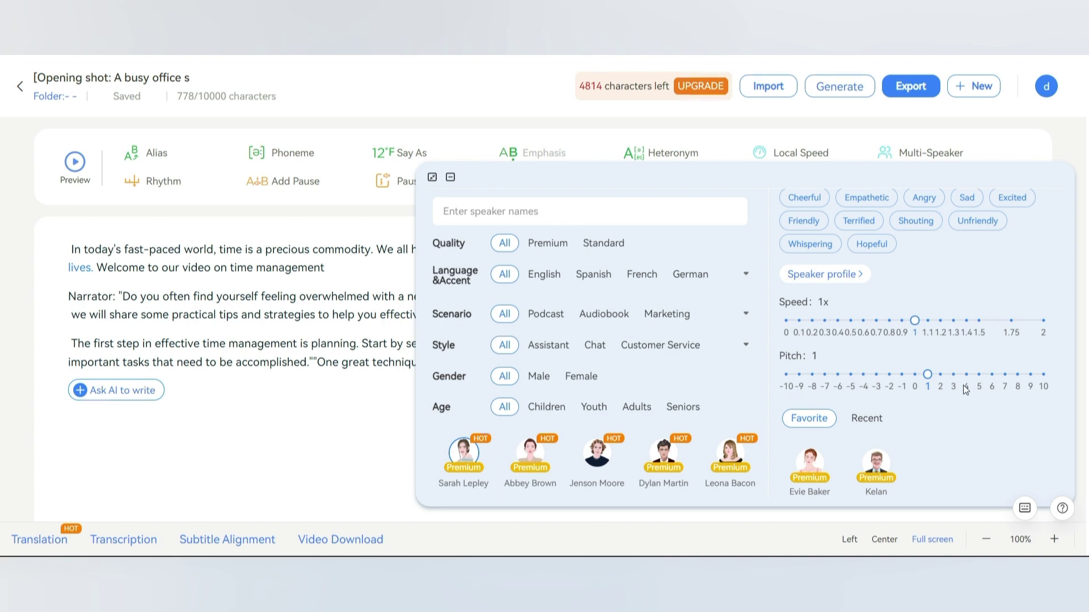
{"action": "scroll", "coordinate": [533, 284], "scroll_direction": "down", "scroll_amount": 4}
{"action": "scroll", "coordinate": [590, 343], "scroll_direction": "down", "scroll_amount": 4}
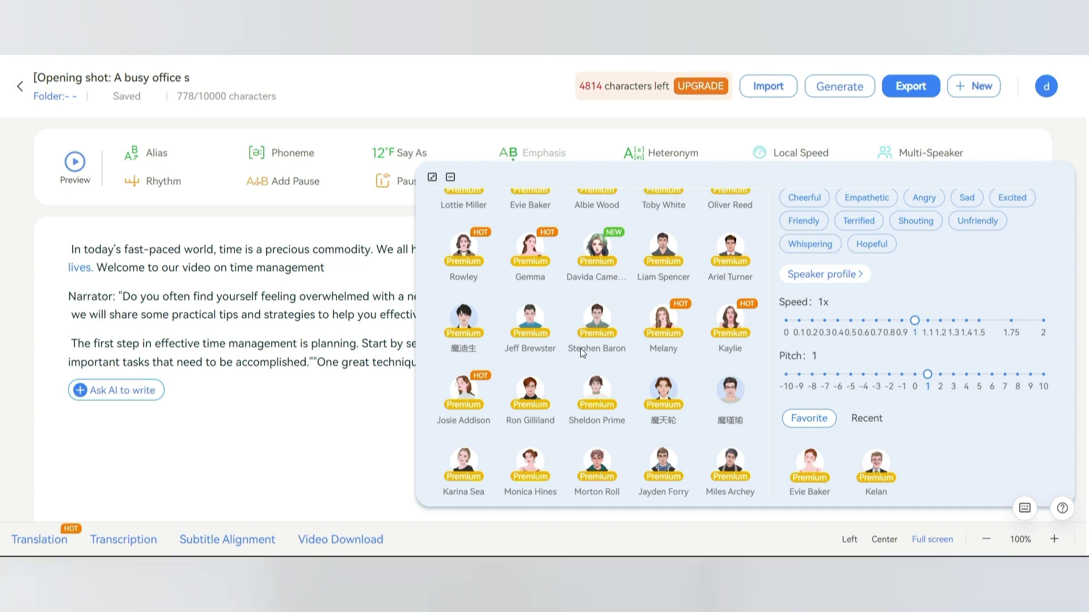
{"action": "scroll", "coordinate": [580, 348], "scroll_direction": "up", "scroll_amount": 8}
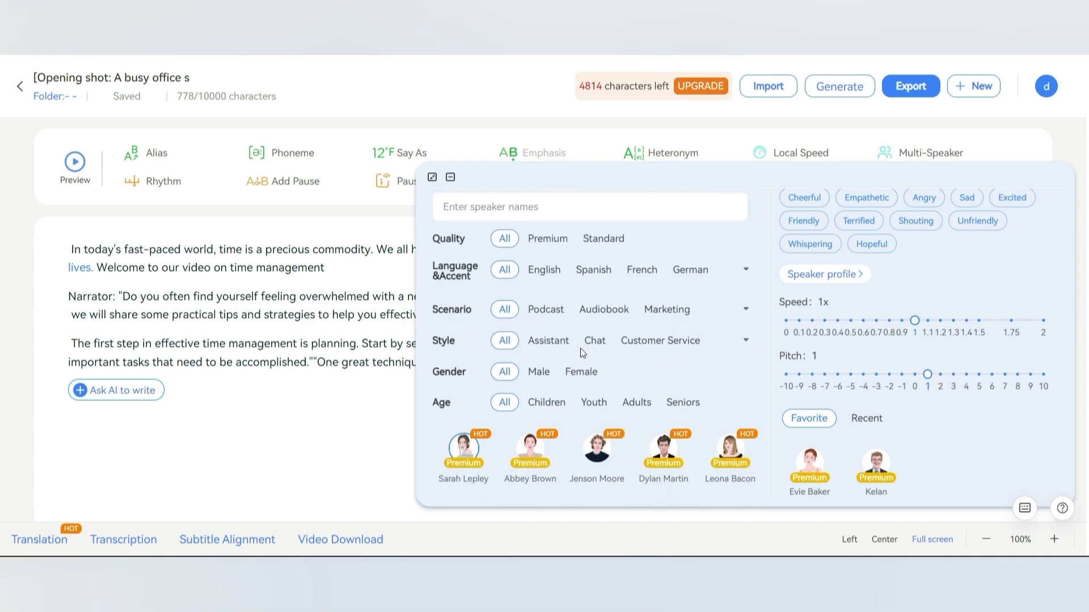
{"action": "left_click", "coordinate": [547, 245]}
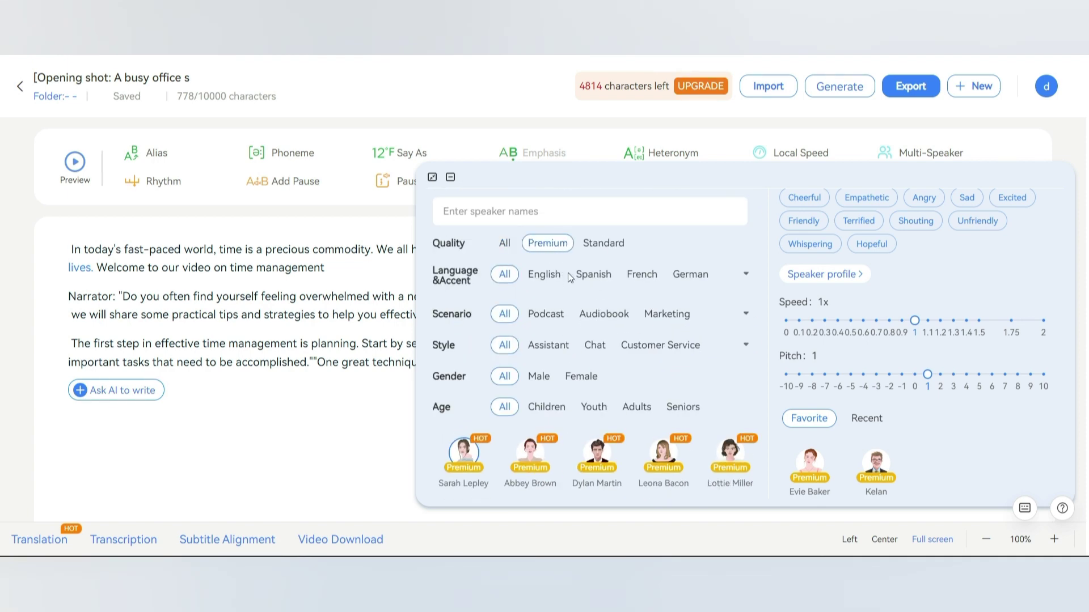
{"action": "left_click", "coordinate": [555, 282]}
{"action": "scroll", "coordinate": [556, 285], "scroll_direction": "down", "scroll_amount": 1}
{"action": "left_click", "coordinate": [745, 355]}
{"action": "left_click", "coordinate": [614, 377]}
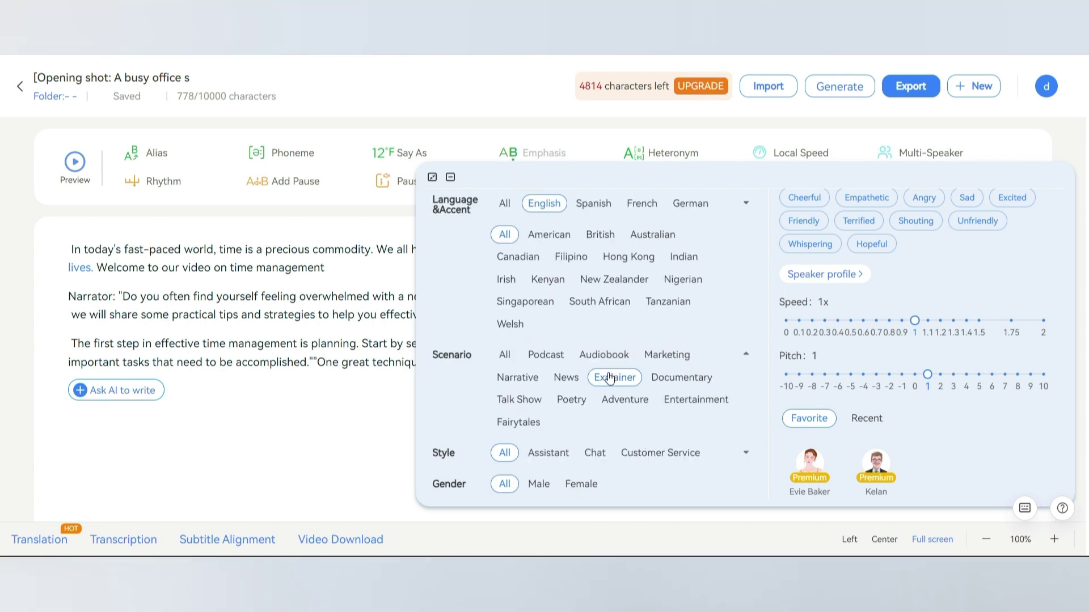
{"action": "scroll", "coordinate": [610, 377], "scroll_direction": "down", "scroll_amount": 2}
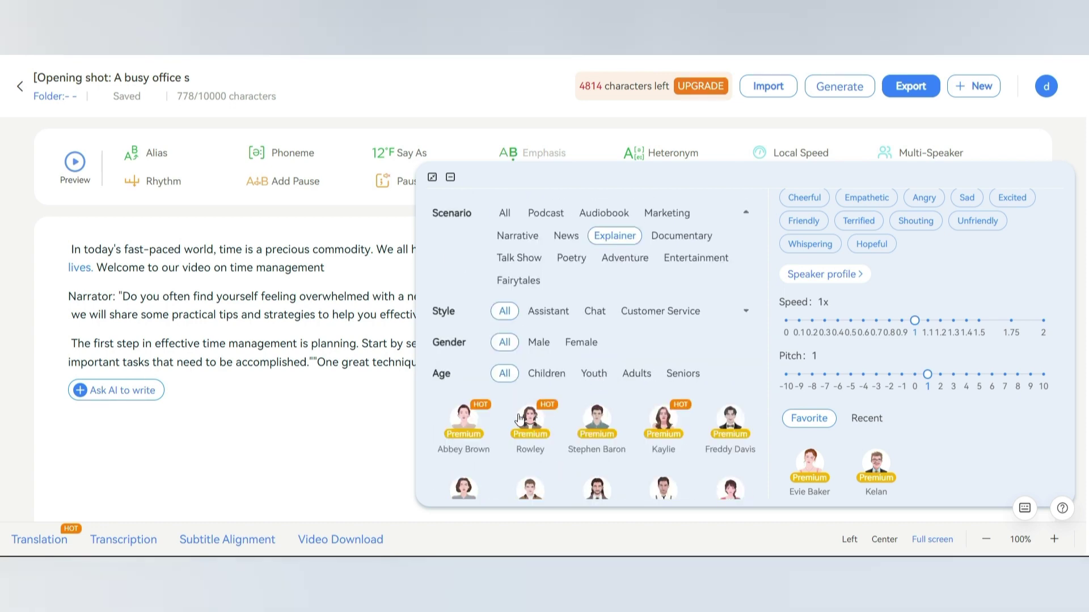
{"action": "left_click", "coordinate": [462, 422]}
{"action": "left_click", "coordinate": [859, 284]}
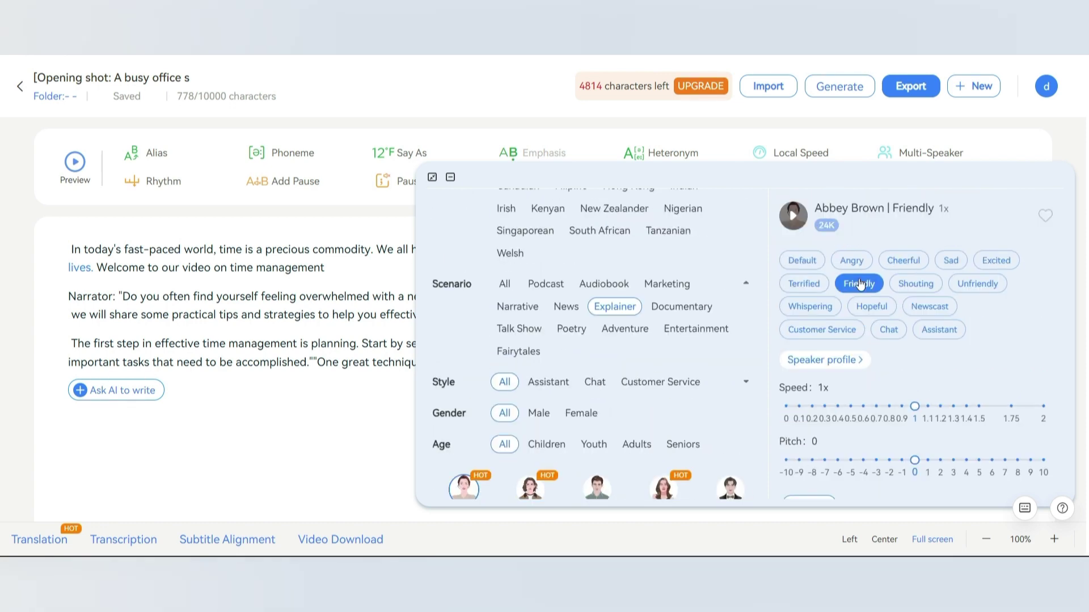
- Set Abbey Brown's speed to 1.05x and pitch to -1, checking with samples
{"action": "left_click", "coordinate": [793, 218]}
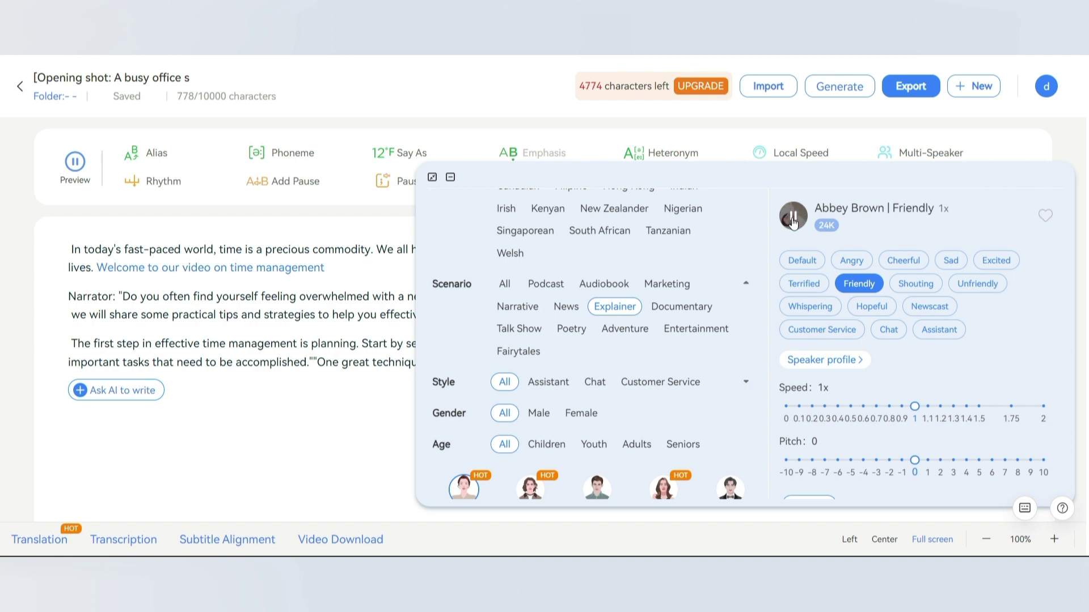
{"action": "left_click", "coordinate": [792, 222]}
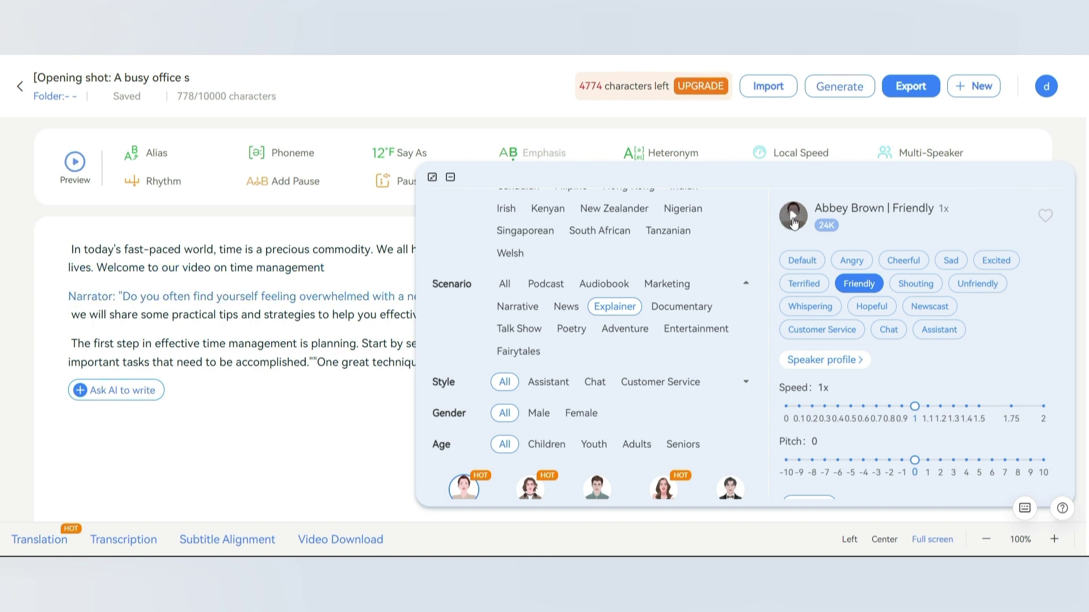
{"action": "left_click", "coordinate": [921, 408]}
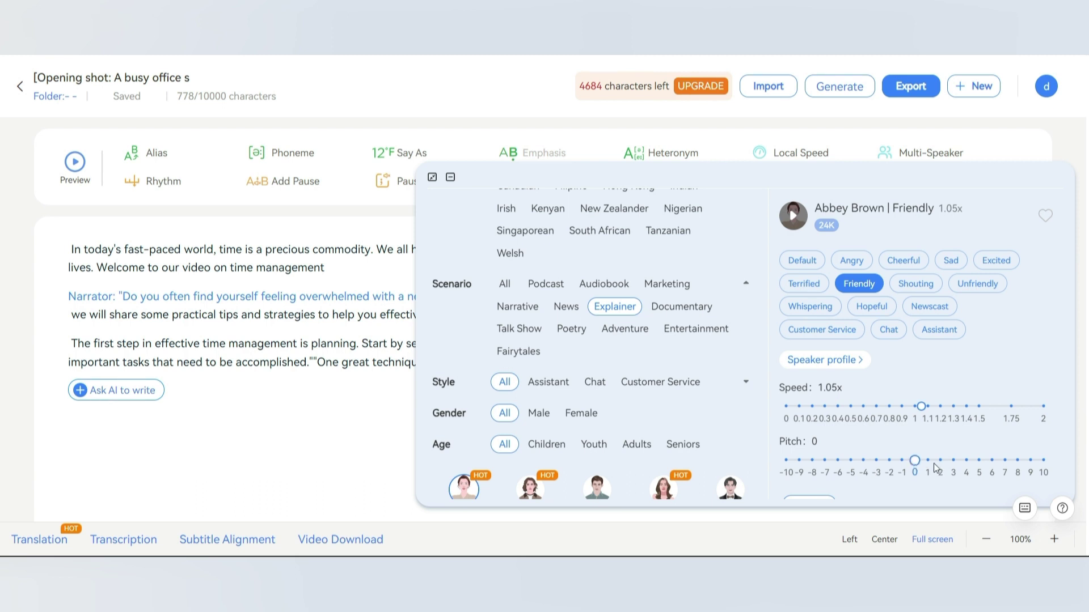
{"action": "left_click_drag", "start_coordinate": [909, 469], "coordinate": [905, 468]}
{"action": "left_click", "coordinate": [794, 225]}
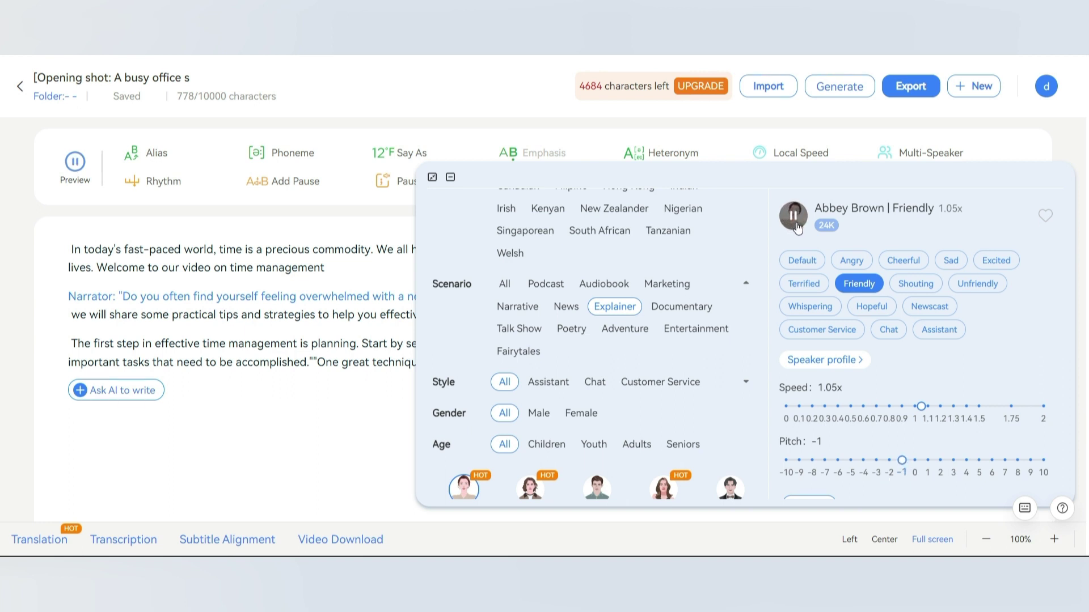
{"action": "left_click", "coordinate": [796, 216]}
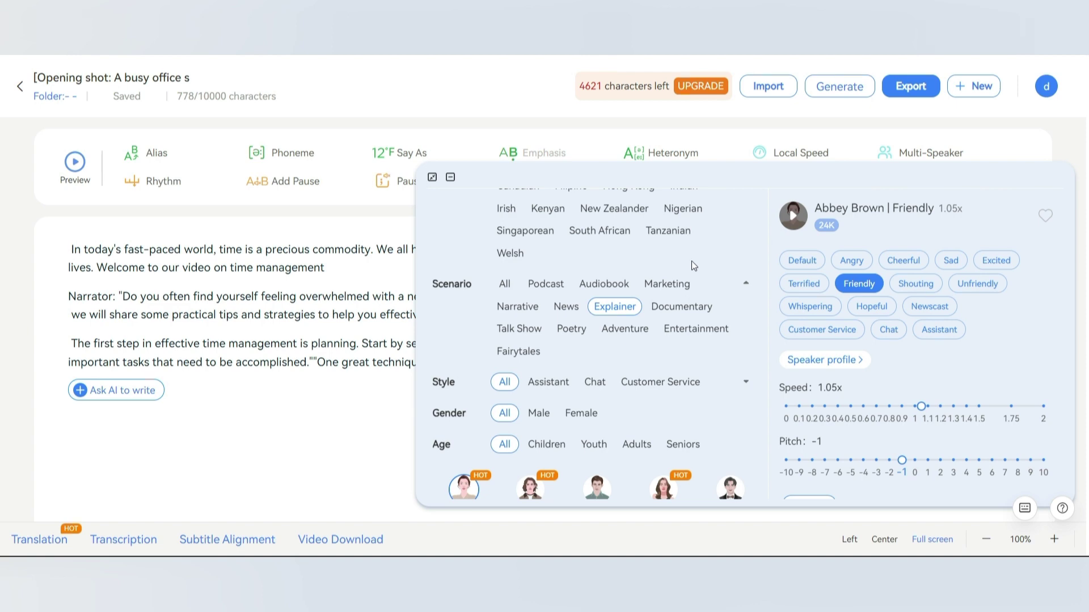
{"action": "left_click", "coordinate": [451, 177]}
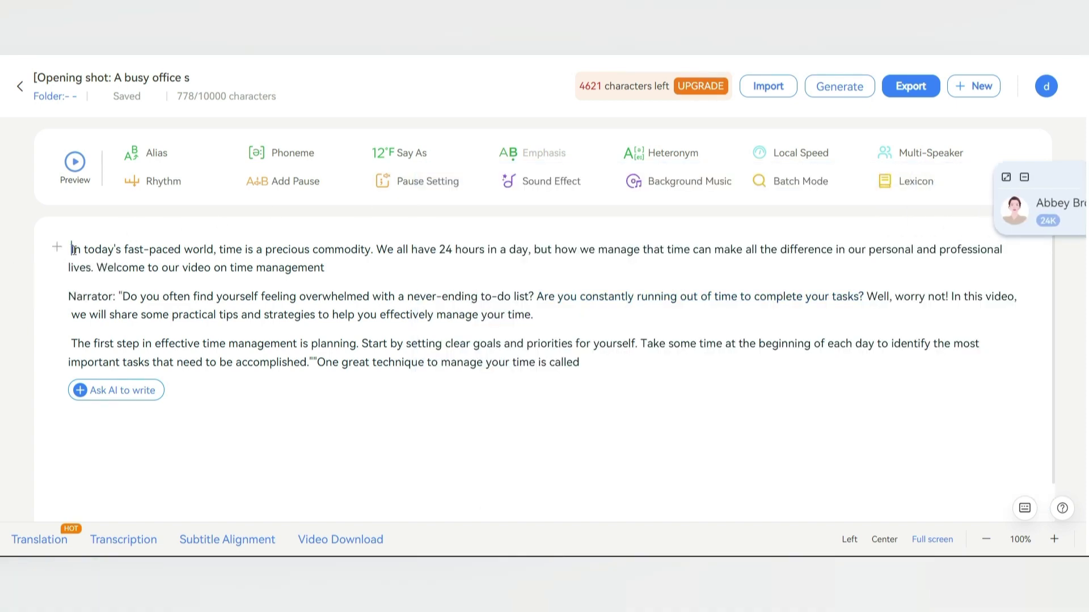
- Insert a 100 ms pause after 'practical tips' in the narrator paragraph
{"action": "left_click", "coordinate": [285, 188]}
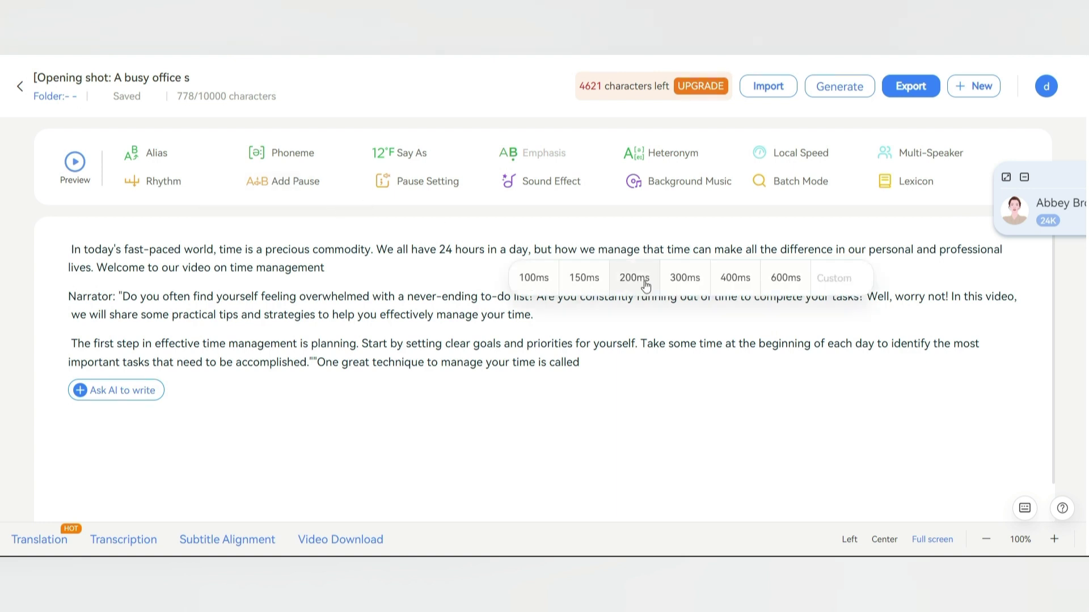
{"action": "left_click", "coordinate": [532, 278]}
{"action": "left_click", "coordinate": [282, 181]}
{"action": "left_click", "coordinate": [139, 323]}
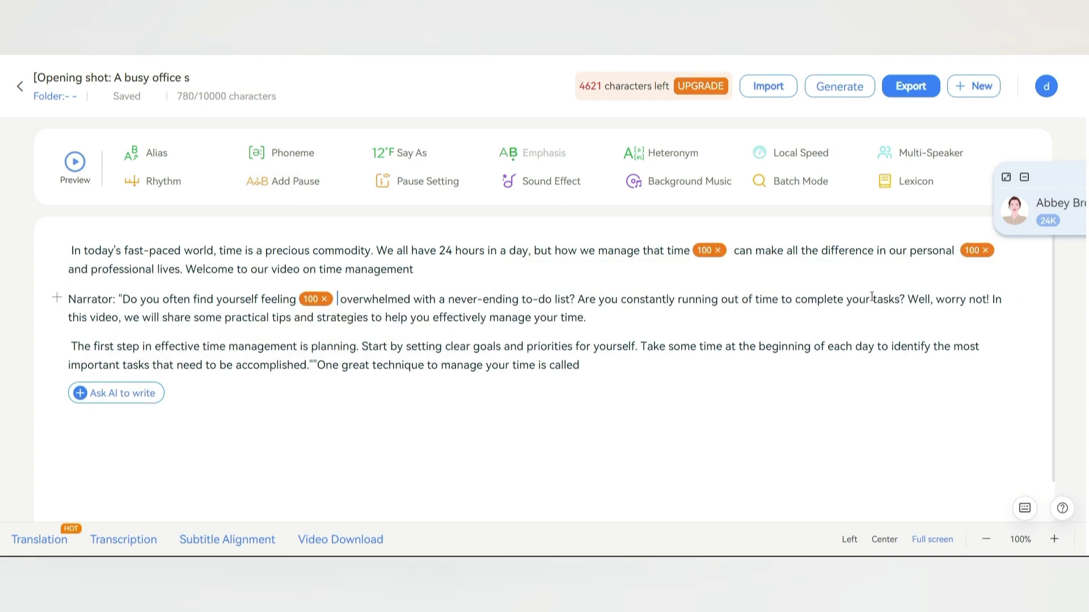
{"action": "left_click", "coordinate": [294, 317]}
{"action": "left_click", "coordinate": [283, 181]}
{"action": "left_click", "coordinate": [137, 346]}
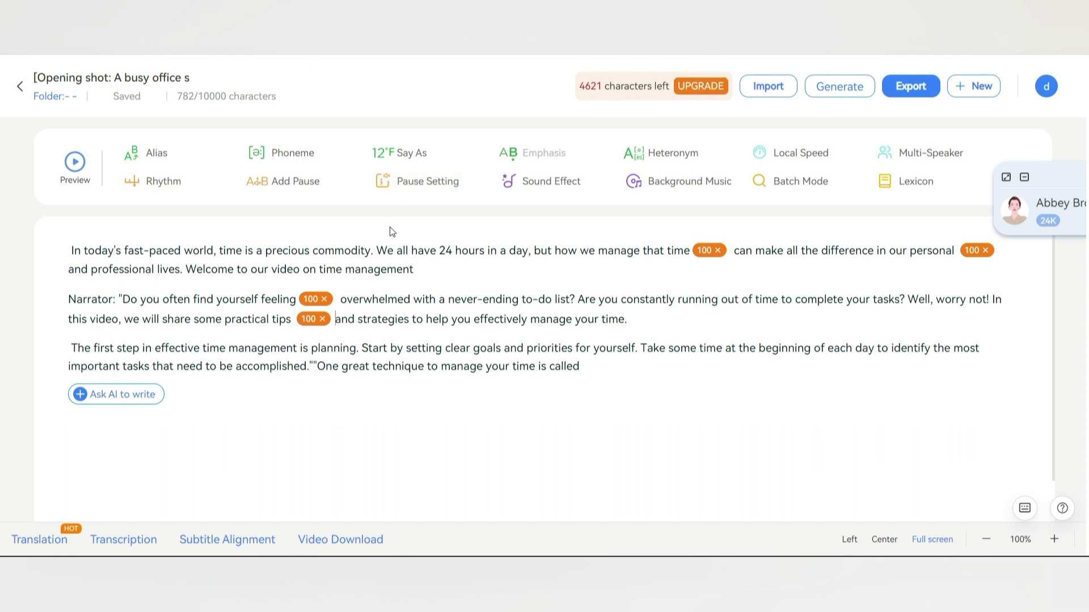
- Review the punctuation pause durations in Pause Setting, leaving them at 200 ms
{"action": "left_click", "coordinate": [412, 181]}
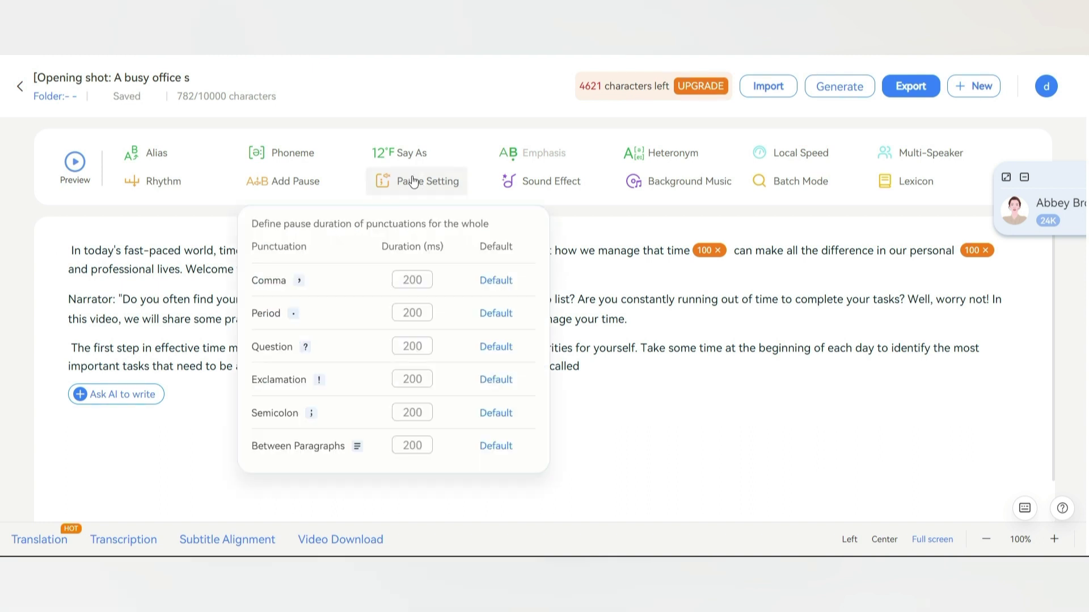
{"action": "left_click", "coordinate": [417, 284]}
{"action": "left_click", "coordinate": [418, 314]}
{"action": "left_click", "coordinate": [427, 349]}
{"action": "left_click", "coordinate": [433, 368]}
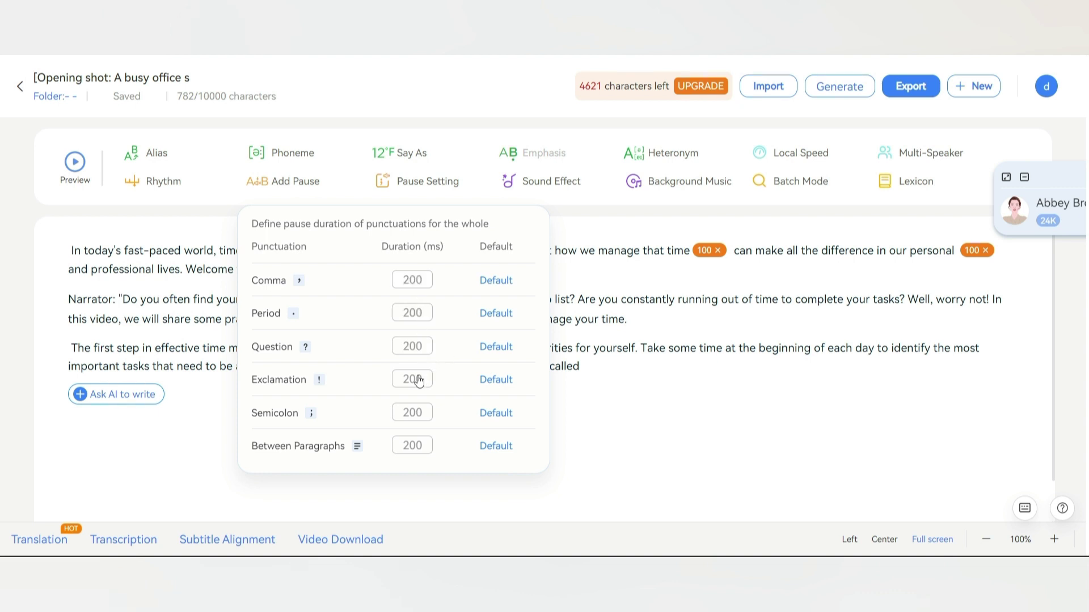
{"action": "left_click", "coordinate": [449, 400]}
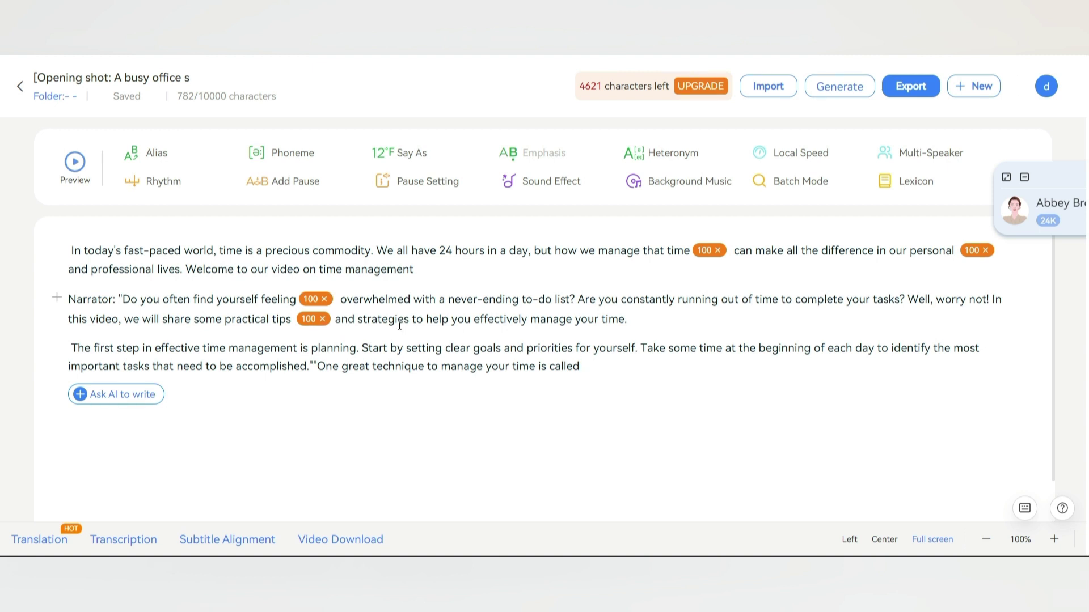
- Insert a Medium rhythm break before 'precious commodity' and preview it
{"action": "left_click", "coordinate": [268, 252]}
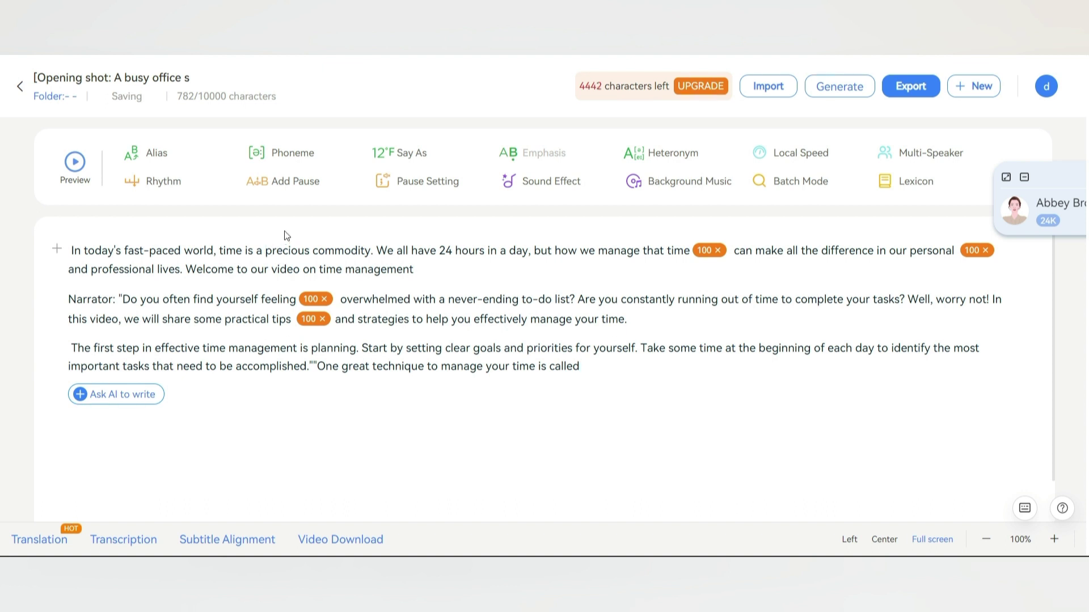
{"action": "left_click", "coordinate": [185, 189]}
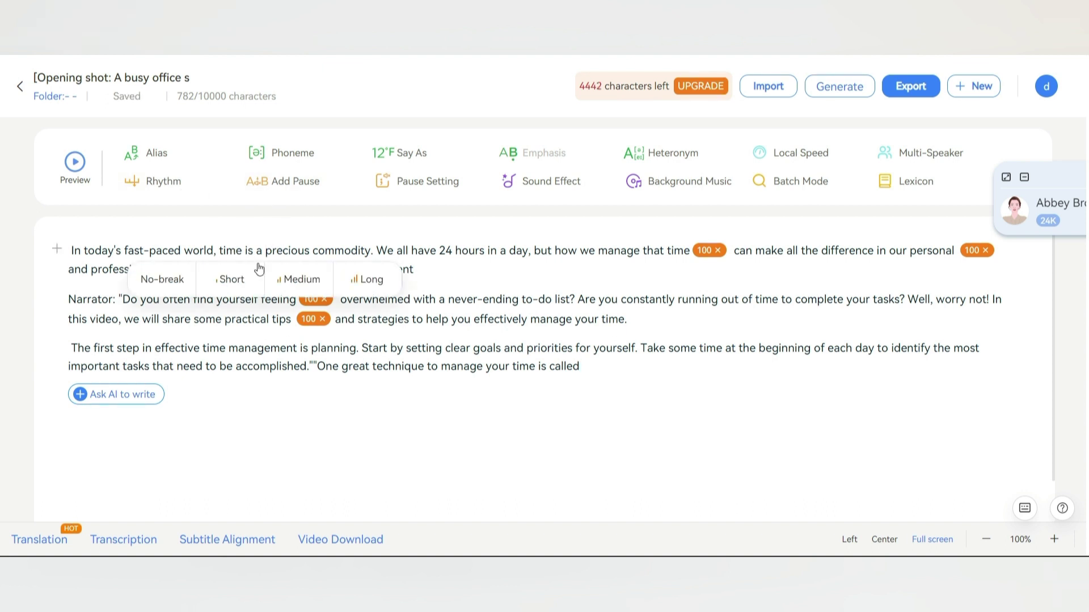
{"action": "left_click", "coordinate": [301, 282]}
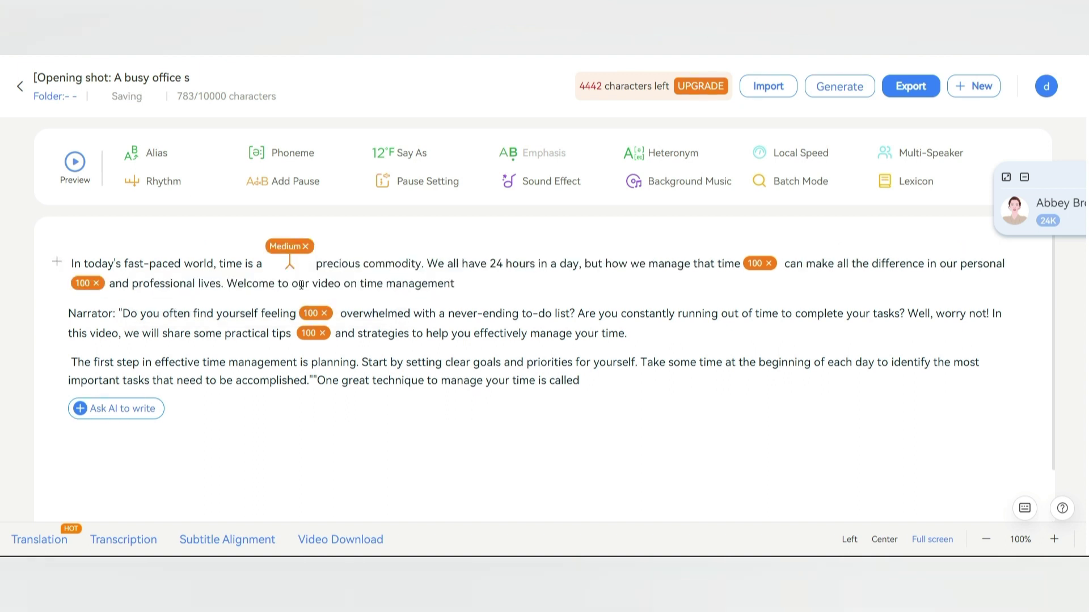
{"action": "left_click", "coordinate": [75, 161]}
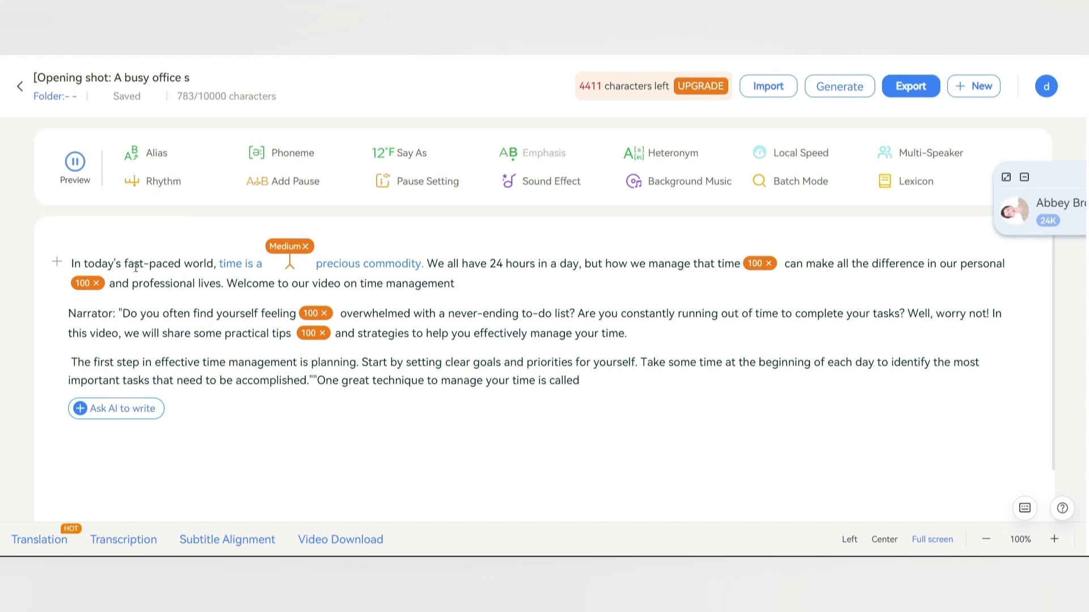
{"action": "left_click", "coordinate": [474, 285]}
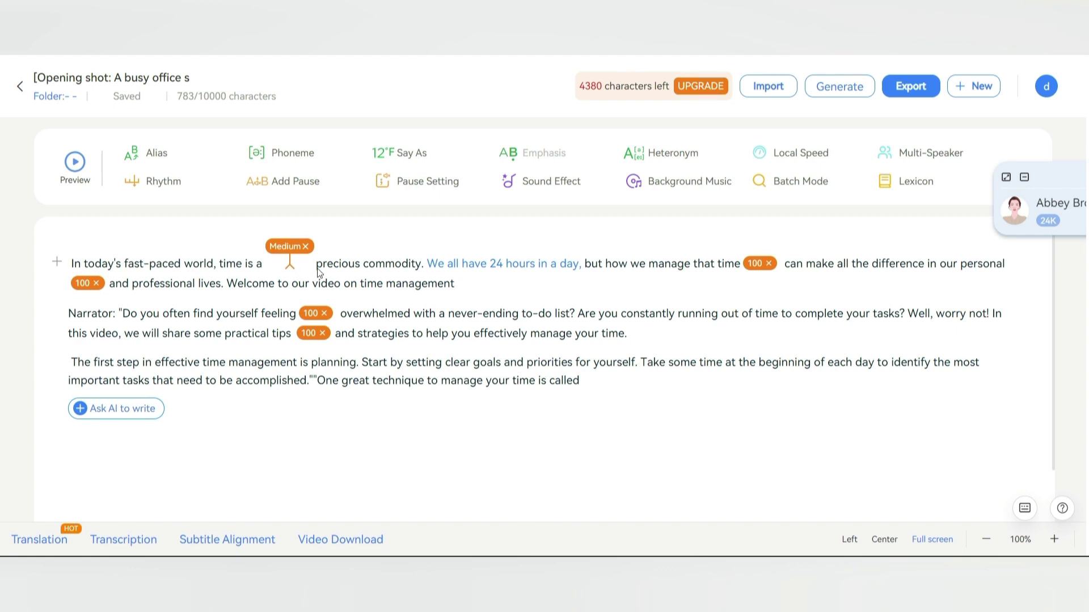
{"action": "left_click_drag", "start_coordinate": [72, 261], "coordinate": [320, 261]}
{"action": "left_click", "coordinate": [504, 278]}
- Set 'but how we manage that time' through 'time management' to 1.05x local speed and preview
{"action": "left_click_drag", "start_coordinate": [586, 265], "coordinate": [687, 283]}
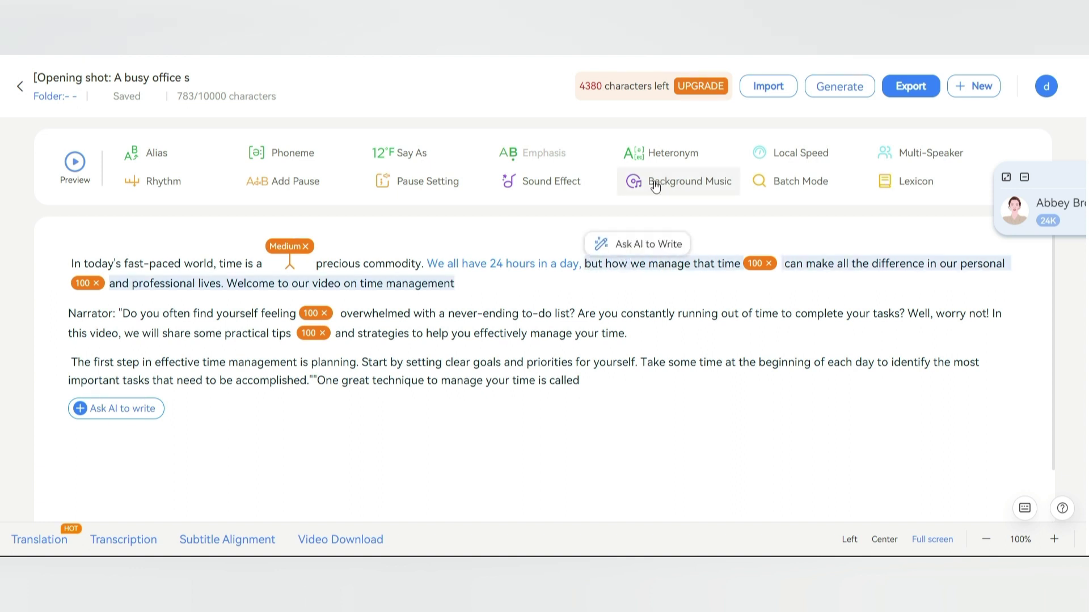
{"action": "left_click", "coordinate": [782, 166]}
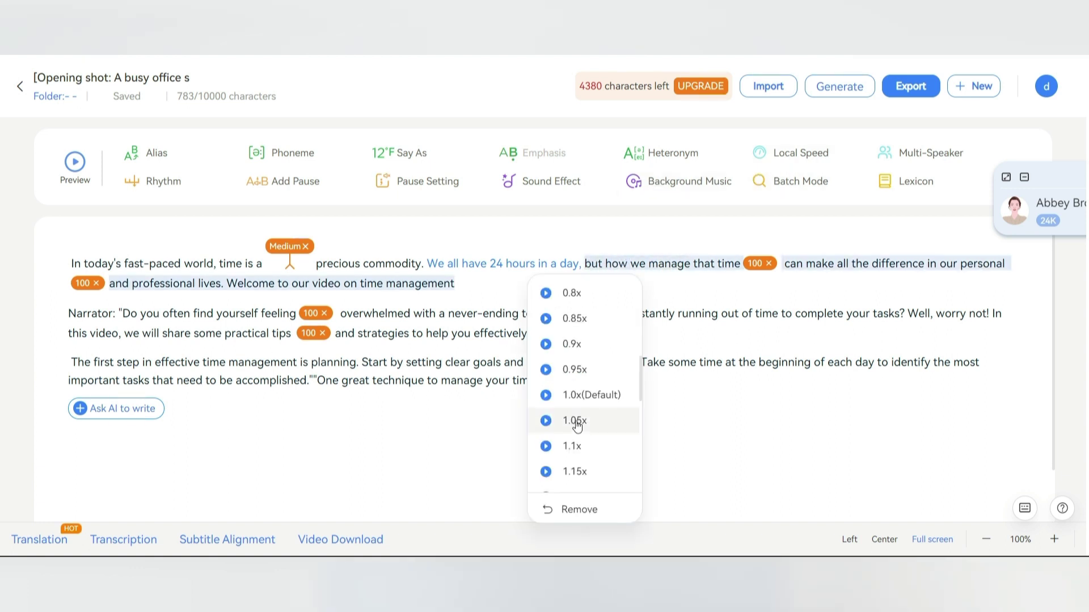
{"action": "left_click", "coordinate": [576, 420]}
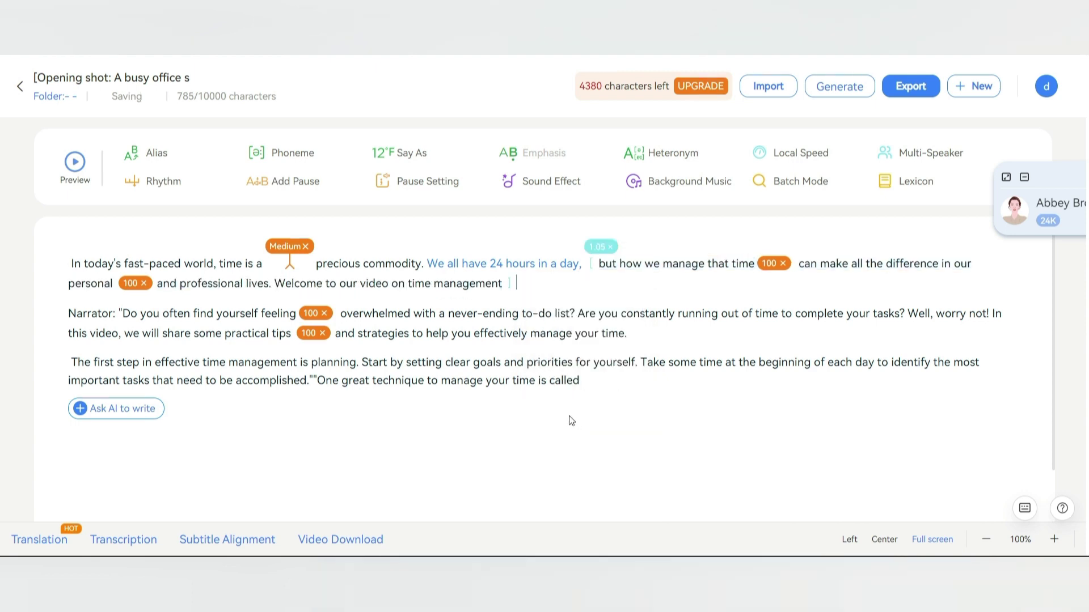
{"action": "left_click", "coordinate": [74, 164]}
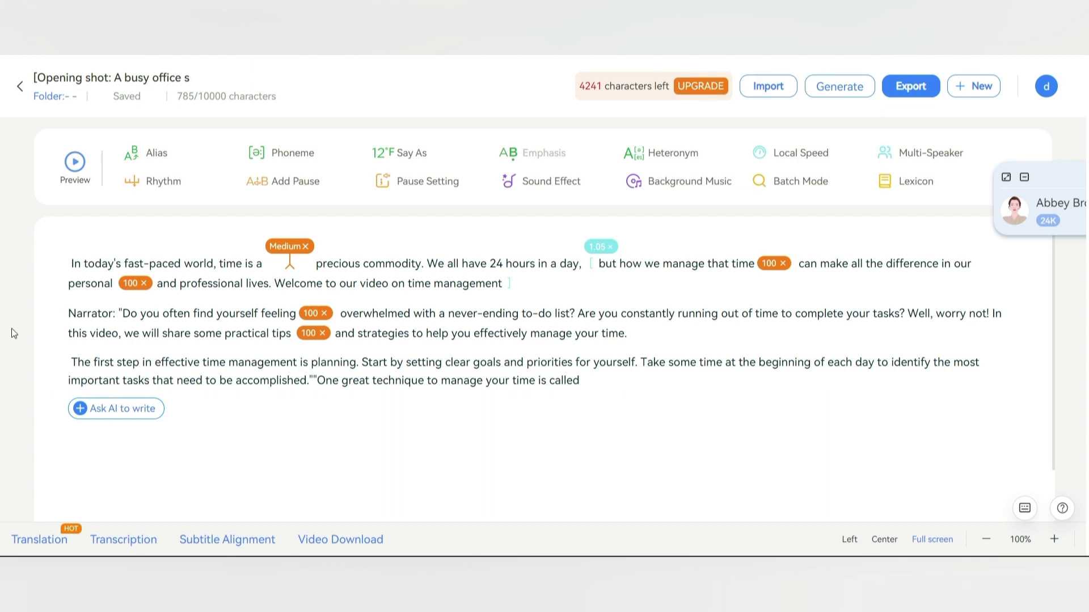
- Remove the 'Narrator:' label from the second paragraph and select the third paragraph
{"action": "key", "text": "ctrl+z"}
{"action": "left_click_drag", "start_coordinate": [71, 363], "coordinate": [598, 395]}
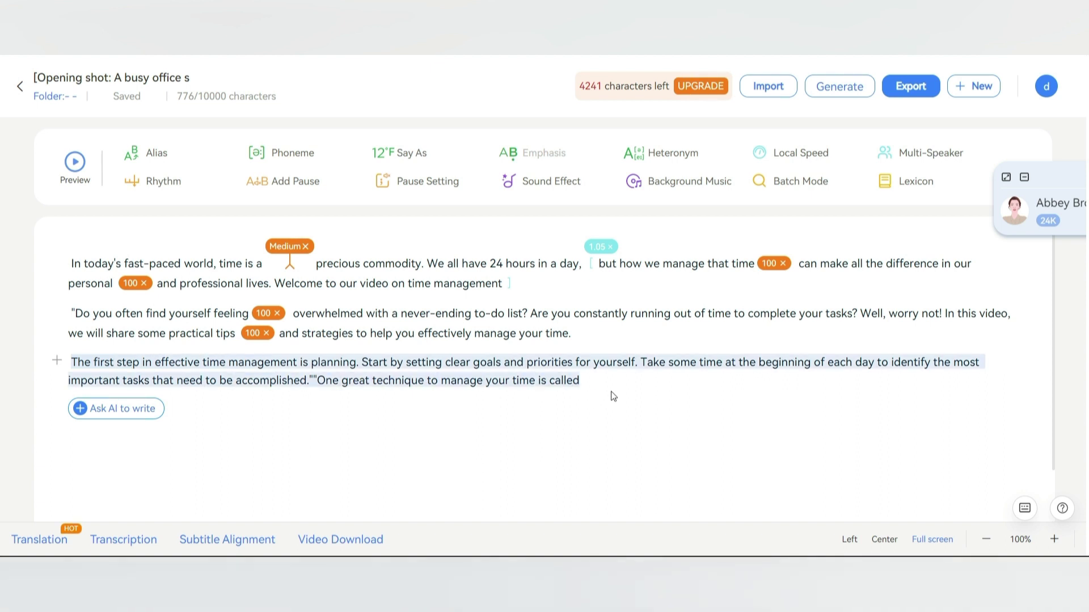
{"action": "left_click_drag", "start_coordinate": [71, 363], "coordinate": [598, 395]}
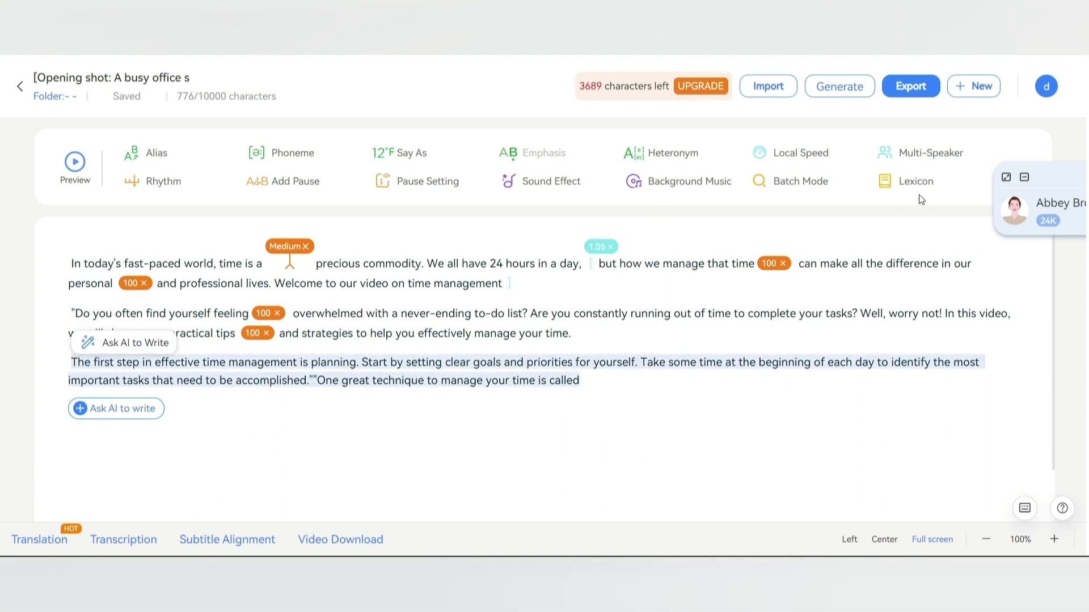
- Assign the third paragraph to speaker Albie Wood, Default style, 1.0x speed, pitch 1
{"action": "left_click", "coordinate": [934, 163]}
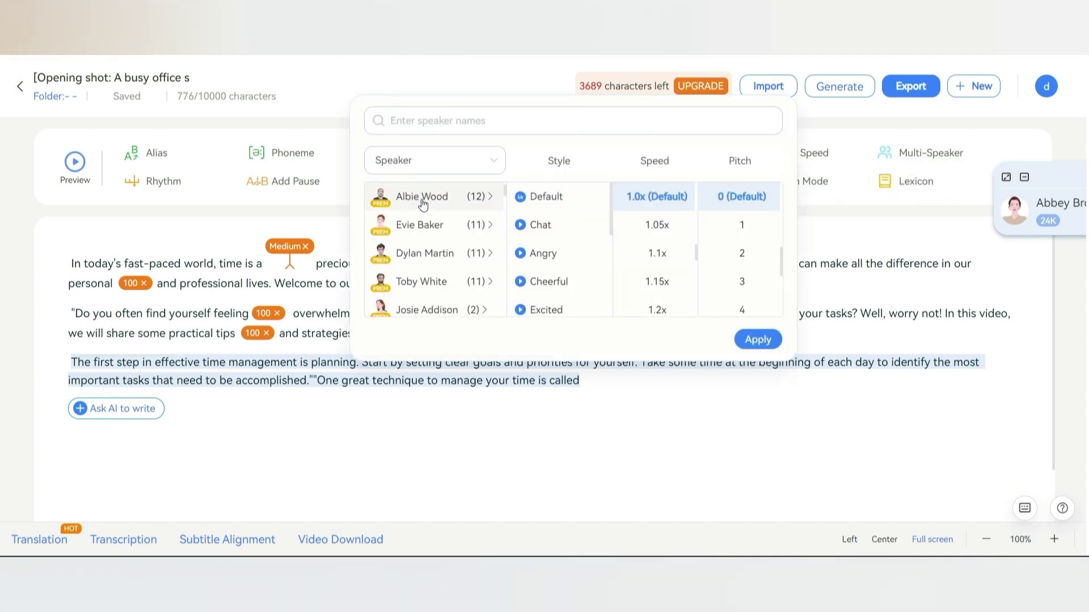
{"action": "scroll", "coordinate": [738, 204], "scroll_direction": "down", "scroll_amount": 3}
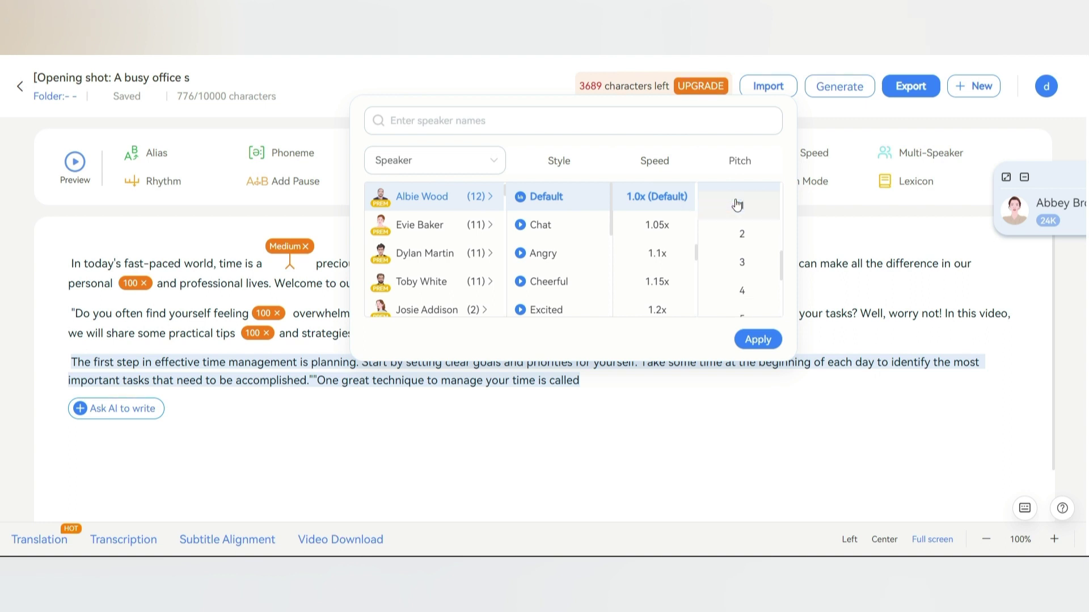
{"action": "scroll", "coordinate": [739, 210], "scroll_direction": "up", "scroll_amount": 3}
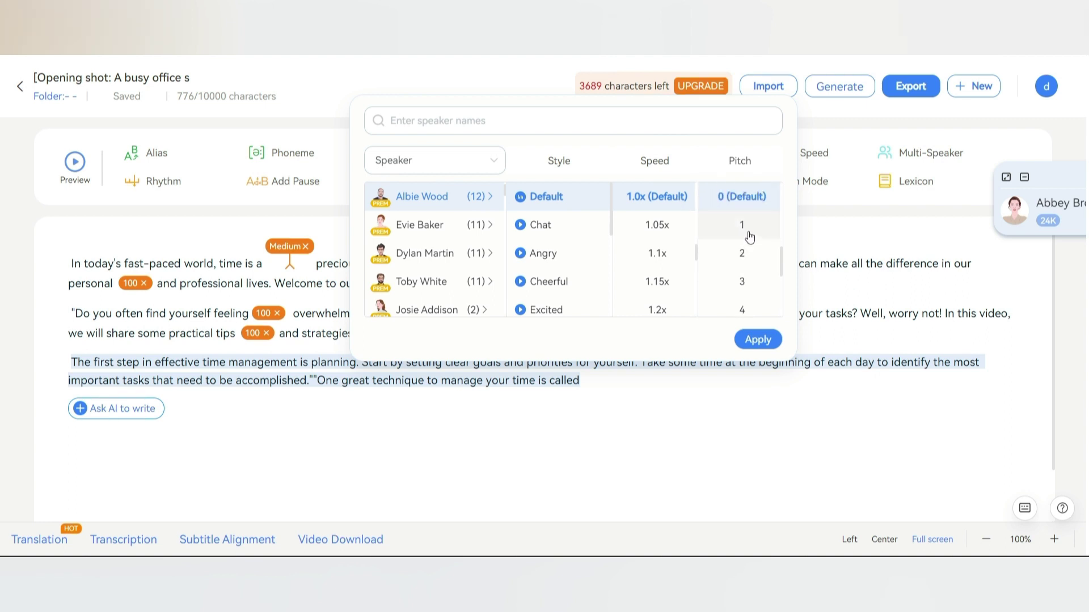
{"action": "left_click", "coordinate": [748, 235]}
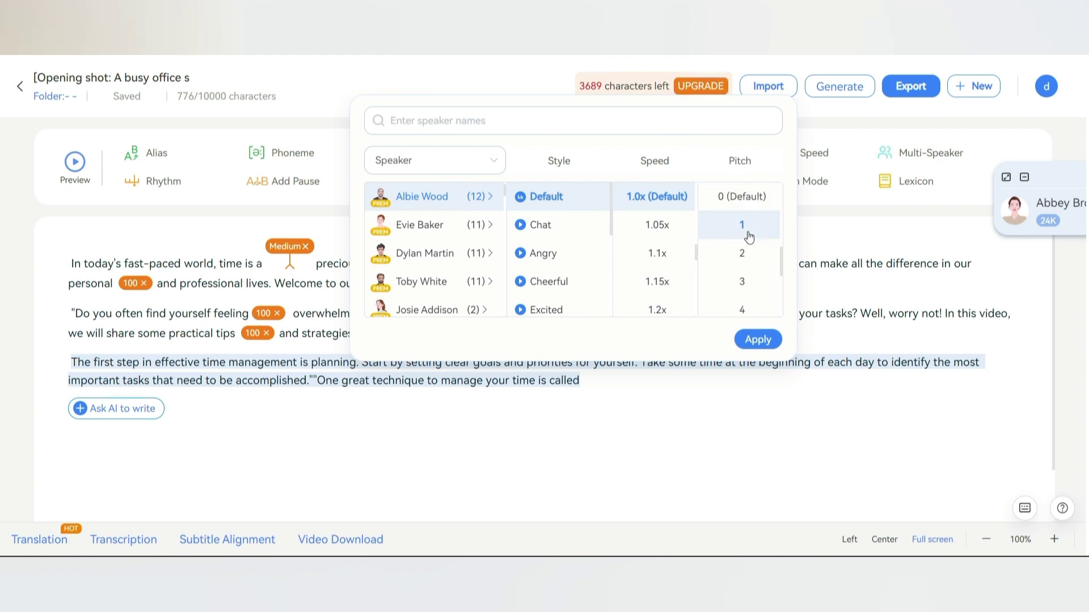
{"action": "left_click", "coordinate": [758, 341]}
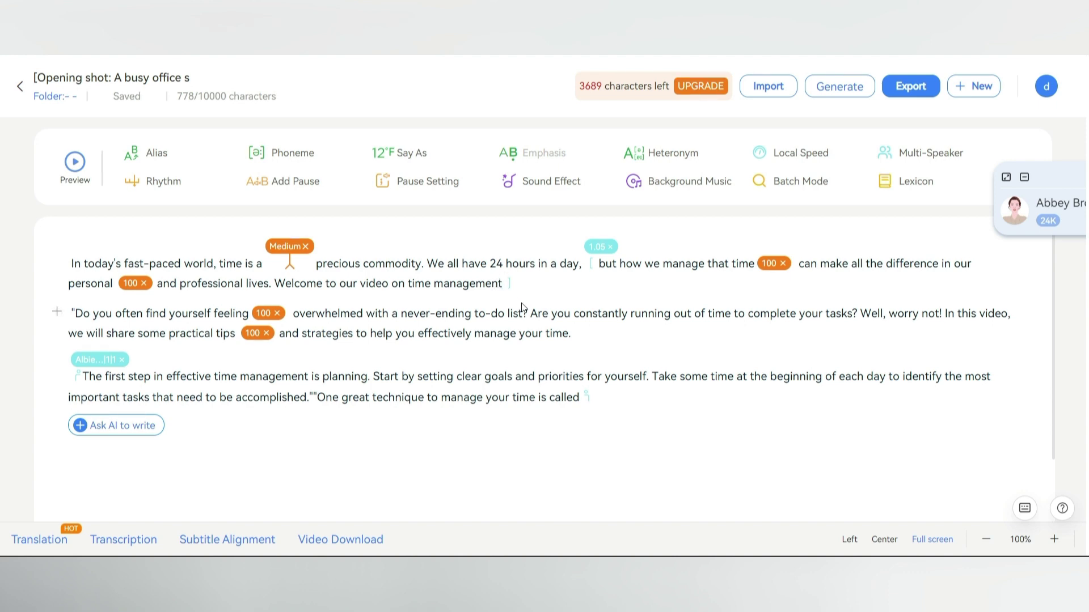
- Insert a Ticktack sound effect after 'video on time management' and lower its volume
{"action": "left_click", "coordinate": [544, 185]}
{"action": "left_click", "coordinate": [582, 233]}
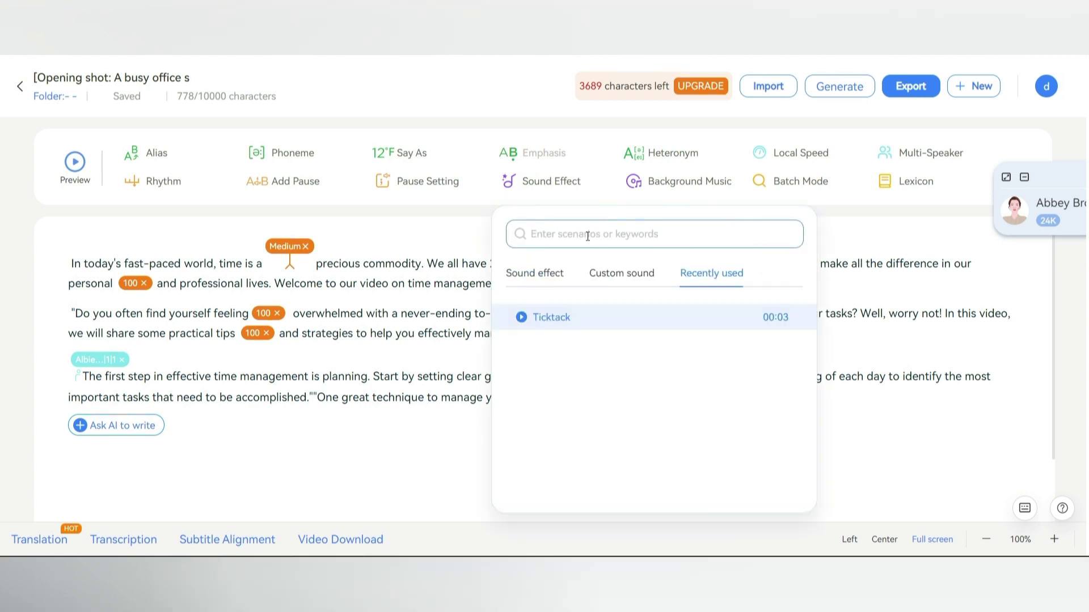
{"action": "left_click", "coordinate": [537, 274]}
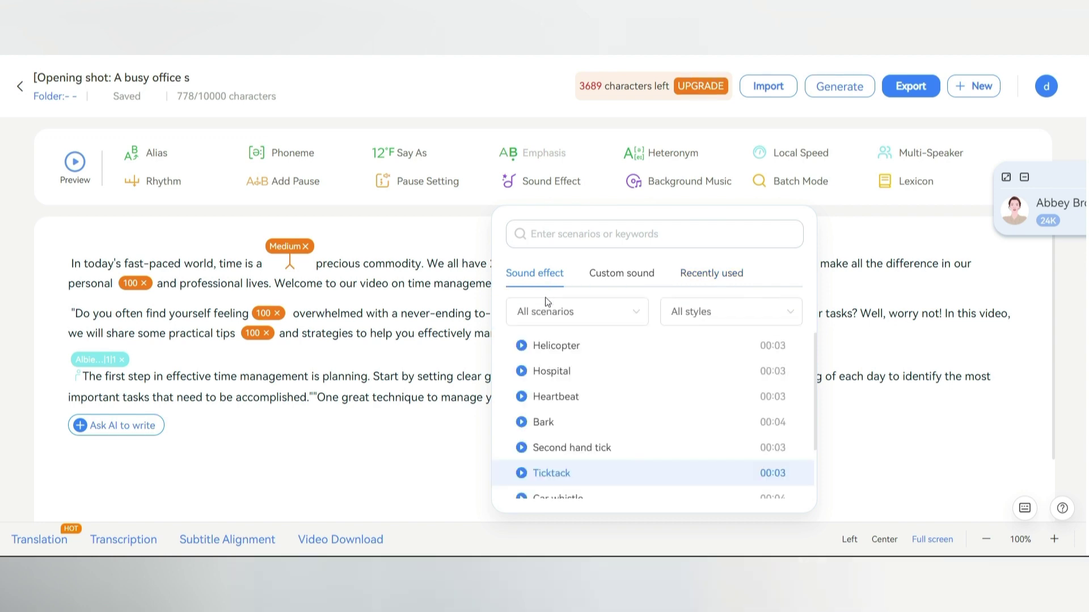
{"action": "left_click", "coordinate": [599, 473]}
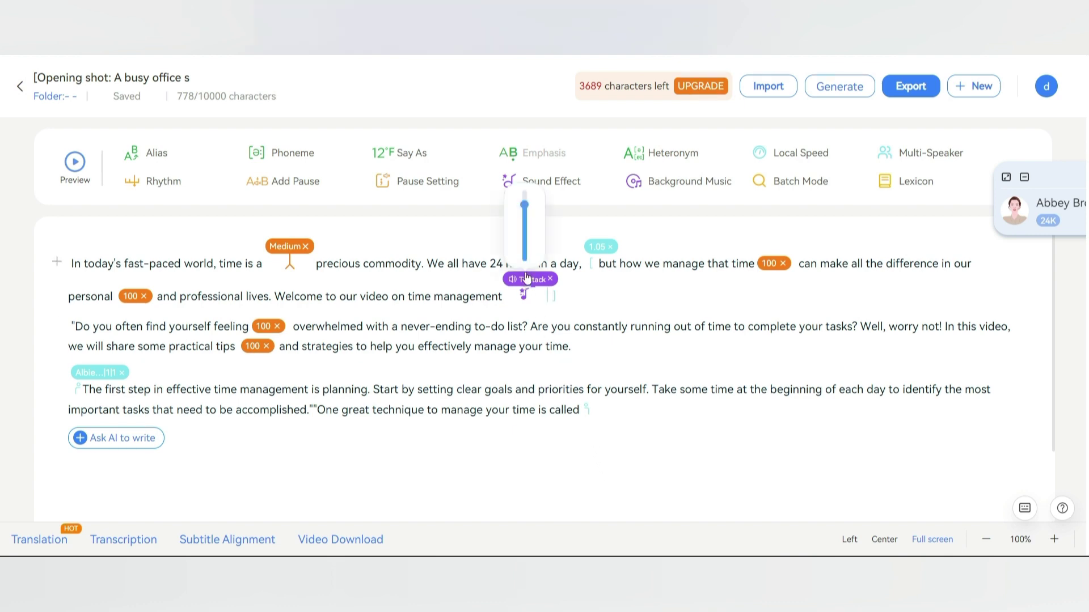
{"action": "left_click_drag", "start_coordinate": [524, 205], "coordinate": [526, 245]}
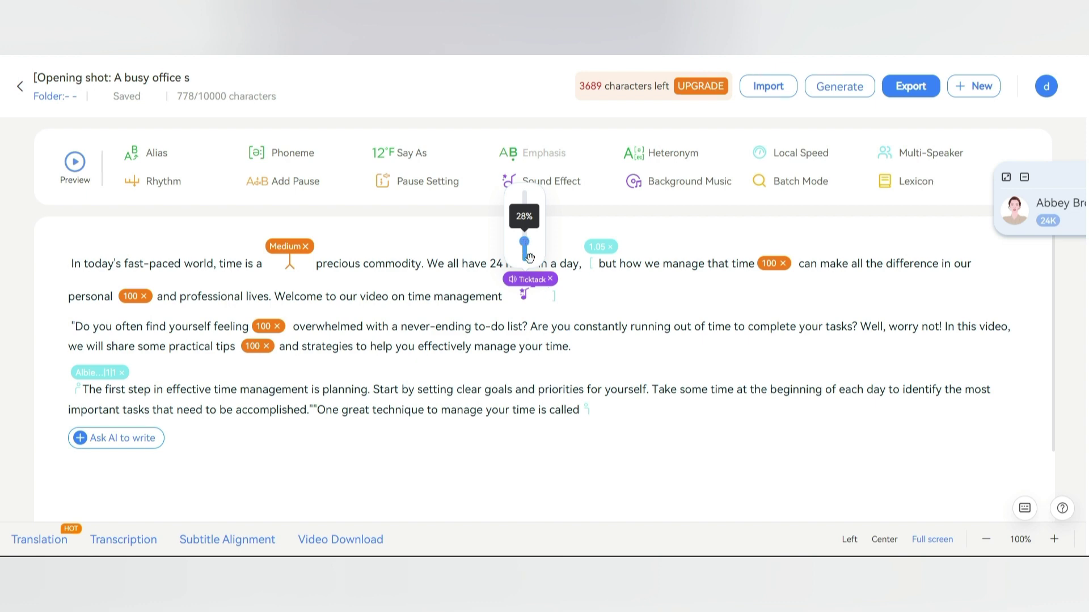
{"action": "left_click", "coordinate": [594, 296]}
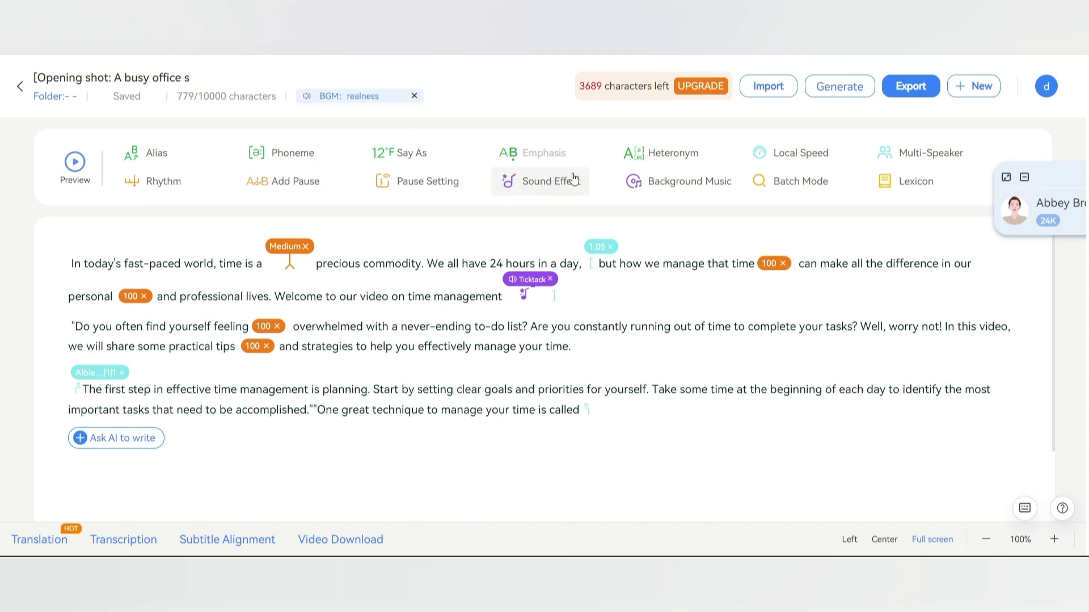
- Add the realness track as background music at 48% volume and preview the script
{"action": "left_click", "coordinate": [658, 183]}
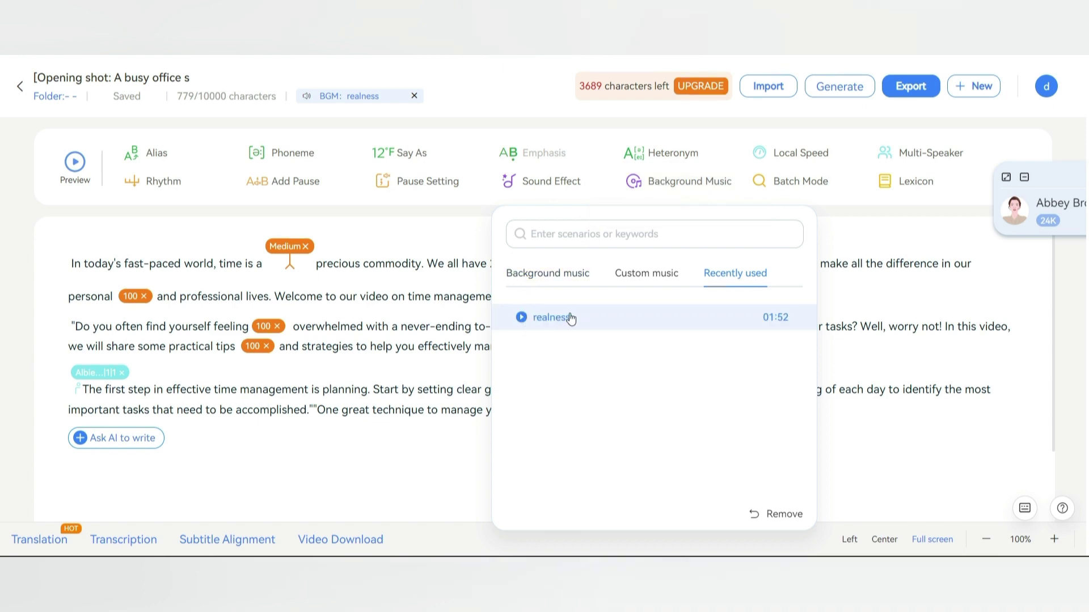
{"action": "left_click", "coordinate": [570, 317]}
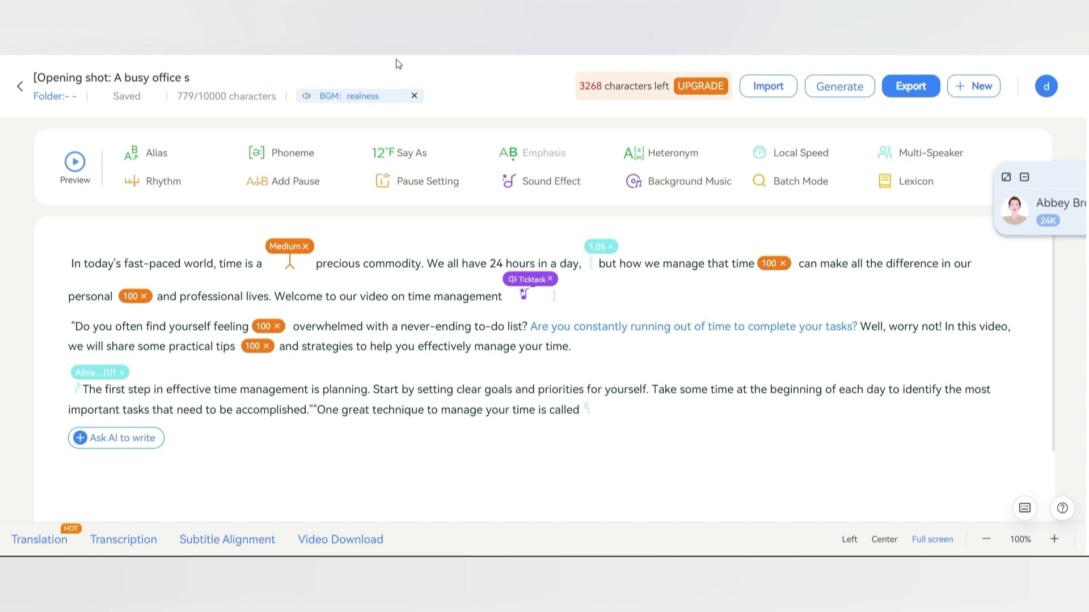
{"action": "mouse_move", "coordinate": [309, 100]}
{"action": "left_click_drag", "start_coordinate": [307, 154], "coordinate": [317, 185]}
{"action": "left_click", "coordinate": [68, 180]}
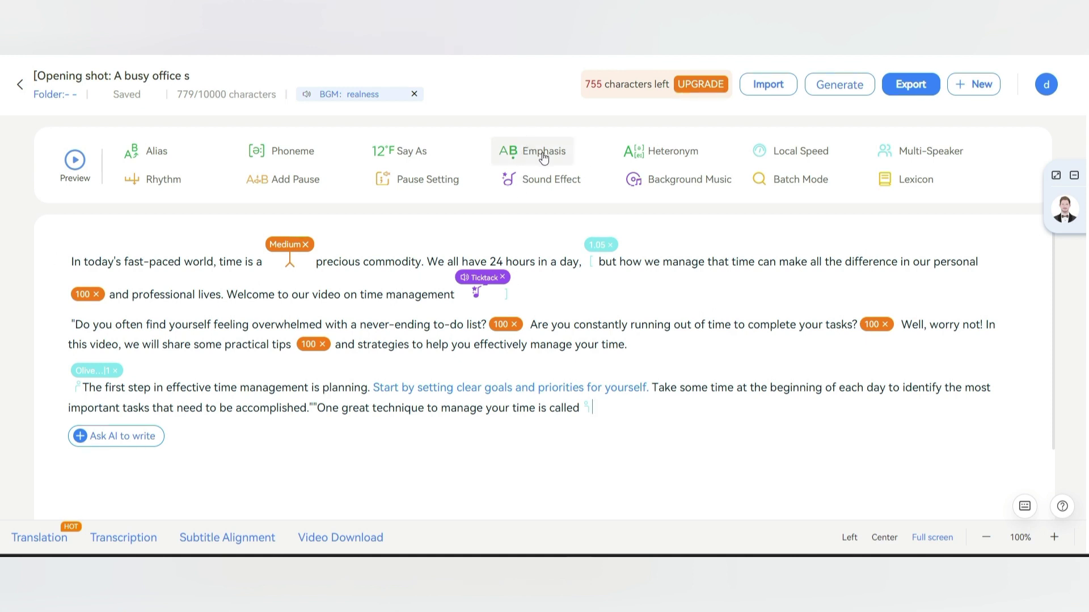
- Preview the planning sentence starting just before 'effective'
{"action": "left_click", "coordinate": [169, 391]}
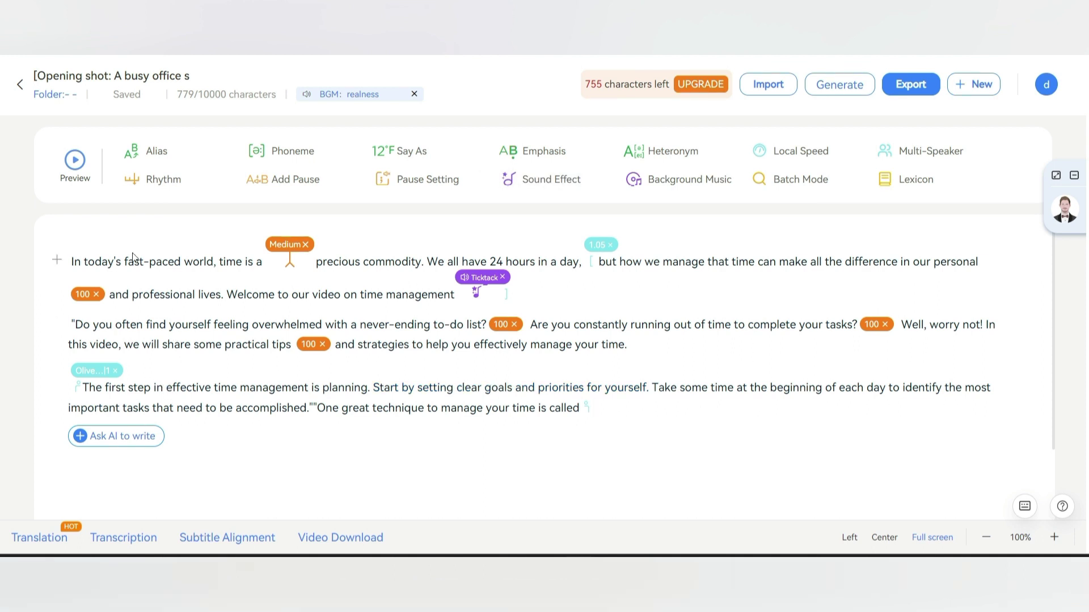
{"action": "left_click", "coordinate": [75, 166]}
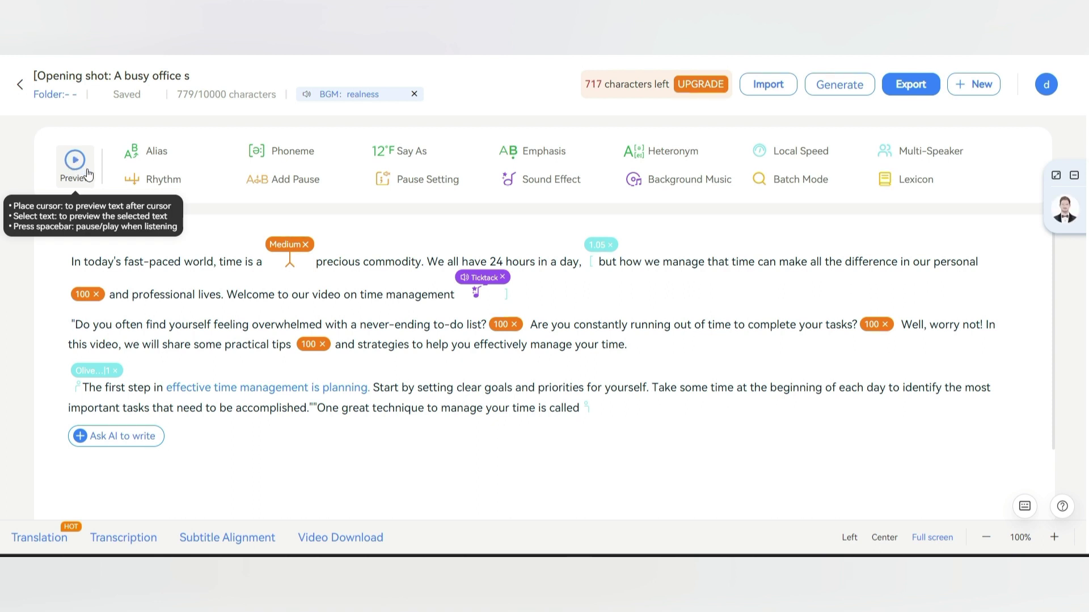
{"action": "left_click", "coordinate": [169, 384]}
- Give the word 'effective' a plain Emphasis tag and preview it
{"action": "left_click_drag", "start_coordinate": [169, 385], "coordinate": [211, 389]}
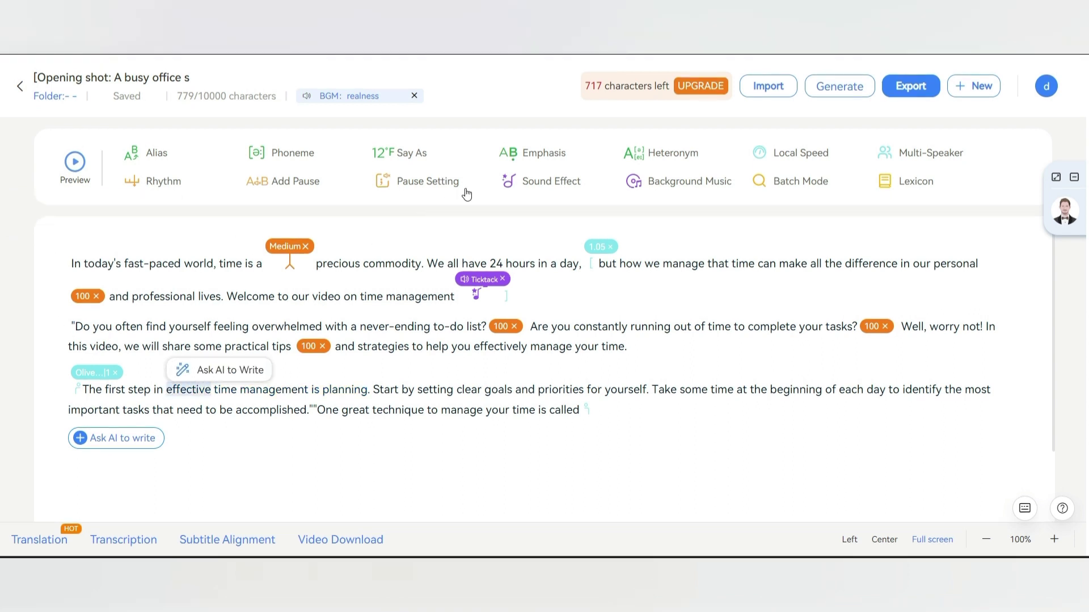
{"action": "left_click", "coordinate": [527, 152]}
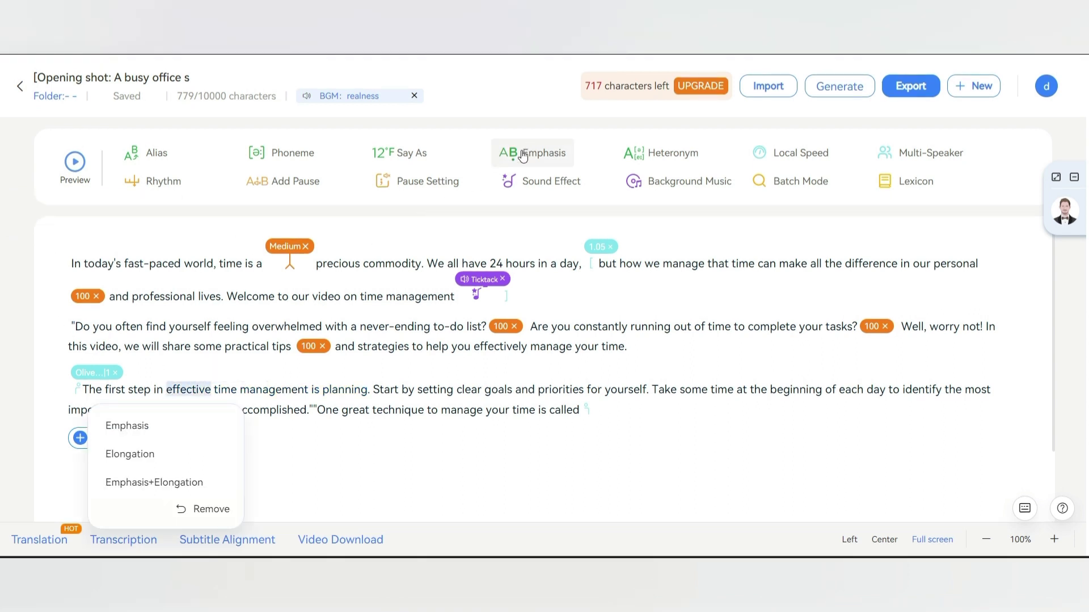
{"action": "left_click", "coordinate": [146, 428]}
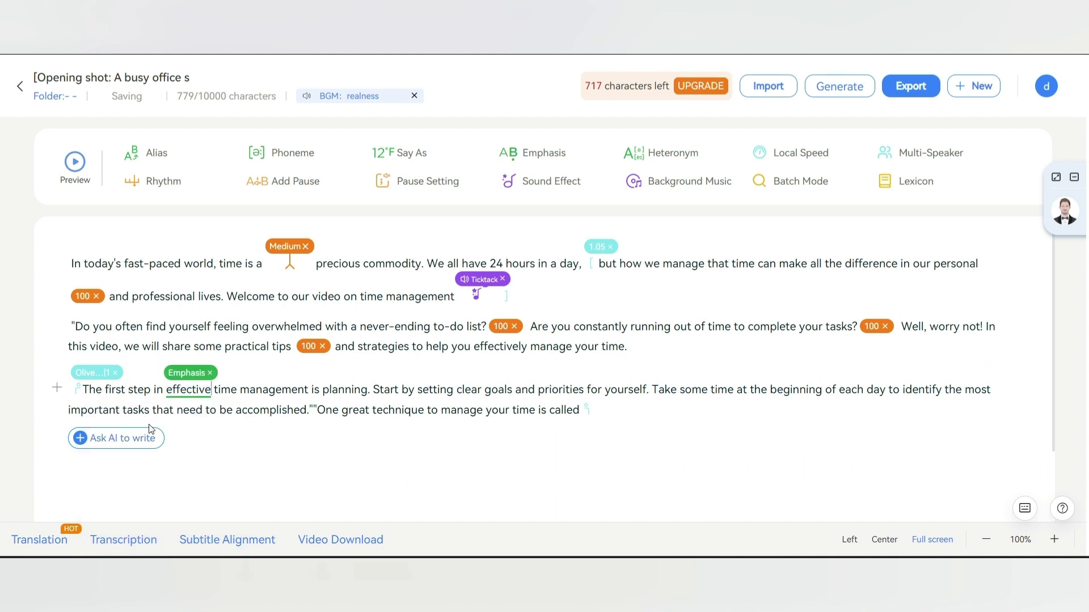
{"action": "left_click", "coordinate": [75, 165]}
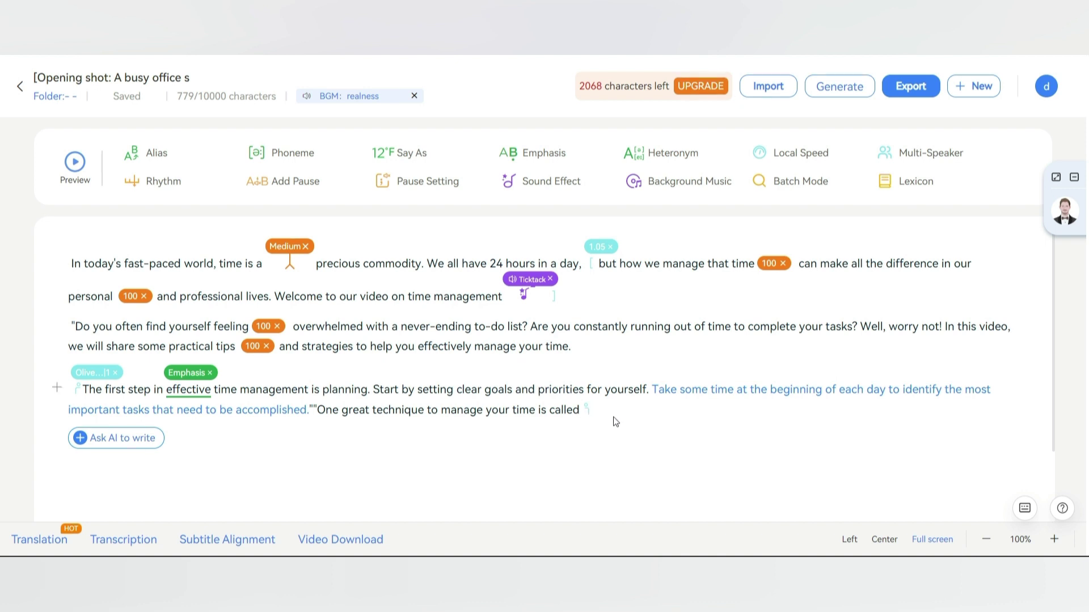
- Add a closing line 'wow!' tagged with Elongation, then begin typing TXT after it
{"action": "key", "text": "Return"}
{"action": "type", "text": "wow"}
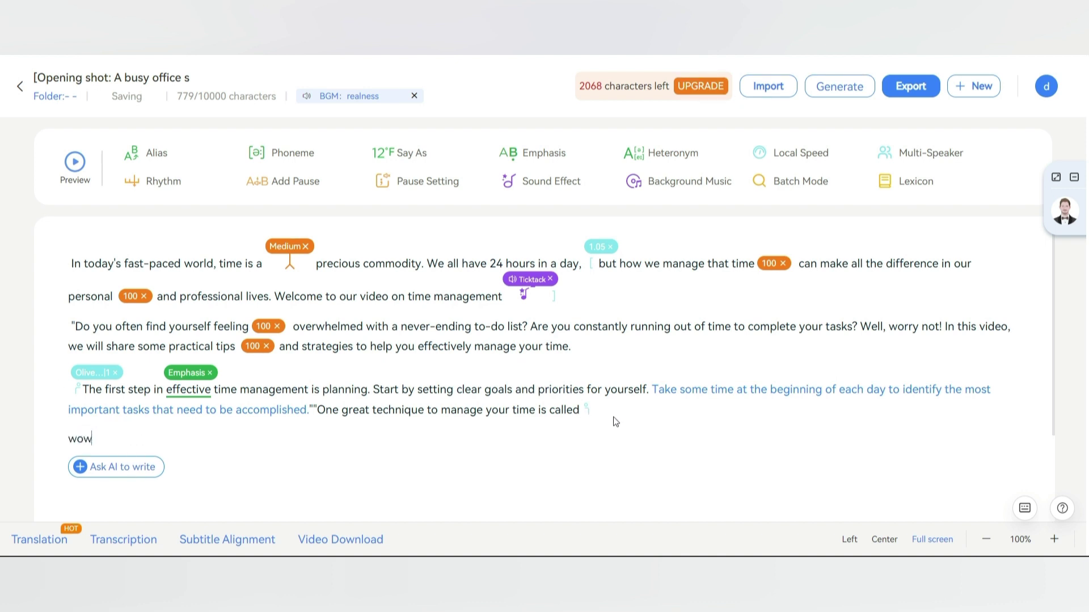
{"action": "type", "text": "!"}
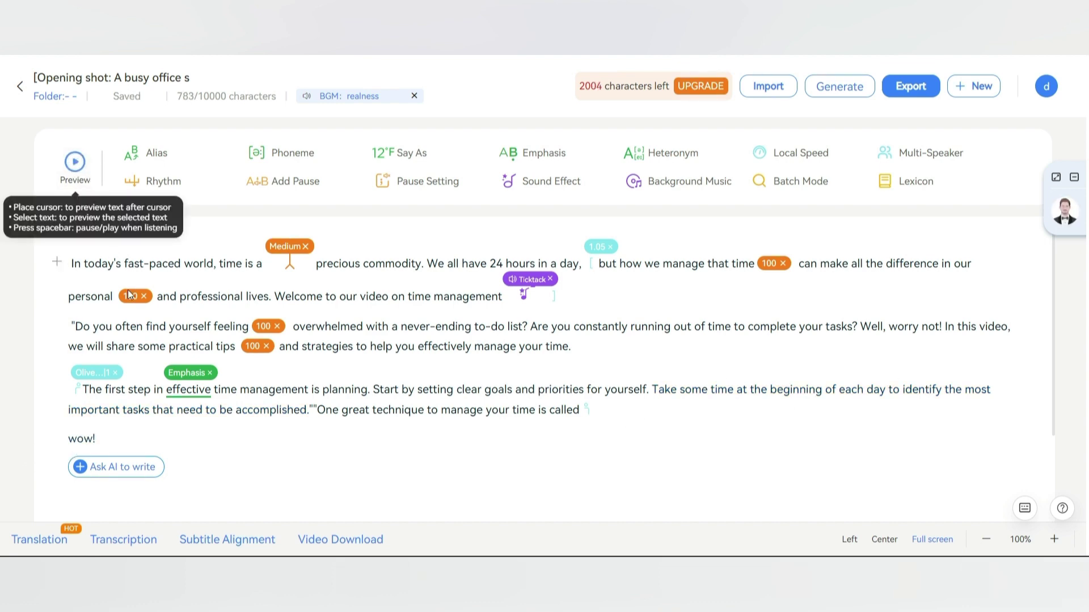
{"action": "triple_click", "coordinate": [84, 438]}
{"action": "left_click", "coordinate": [543, 160]}
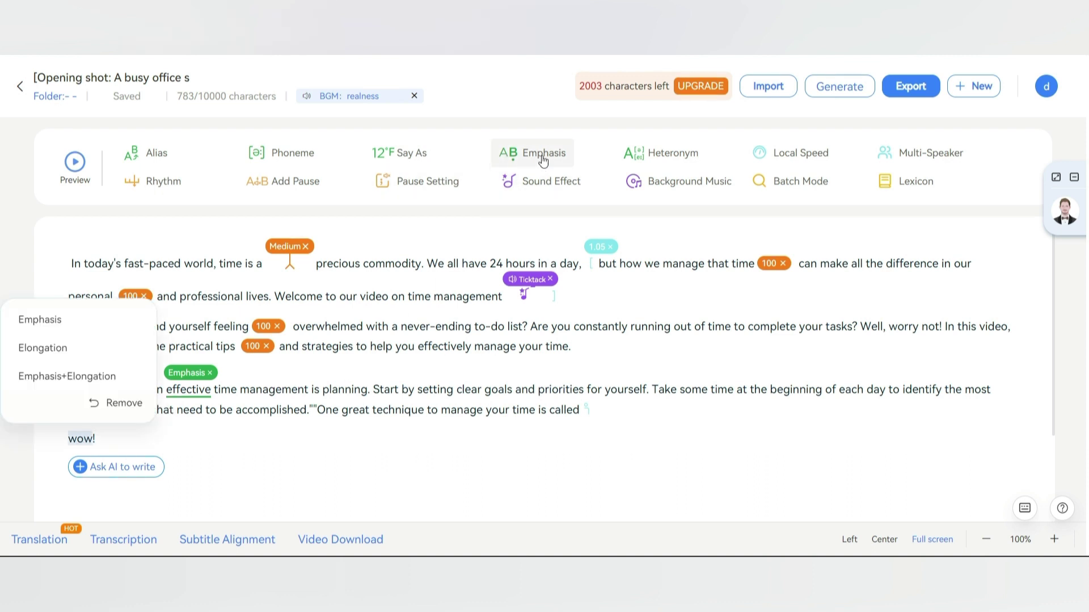
{"action": "left_click", "coordinate": [77, 359]}
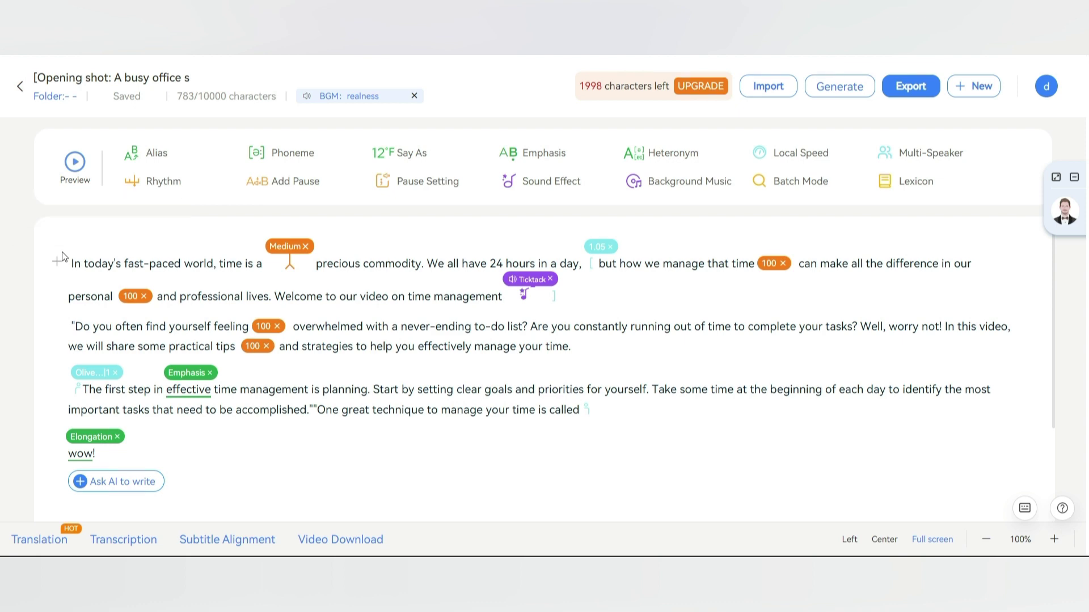
{"action": "left_click", "coordinate": [141, 458]}
{"action": "type", "text": "TXT"}
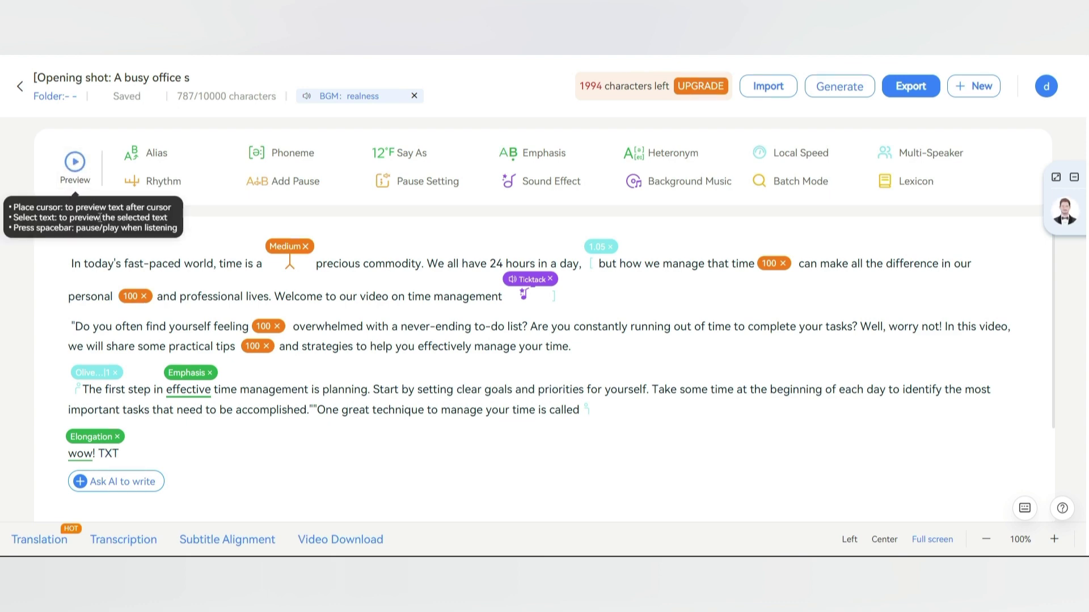
- Tag TXT as Say As Word; open Phoneme for 'technique' and close it unchanged
{"action": "left_click", "coordinate": [418, 156]}
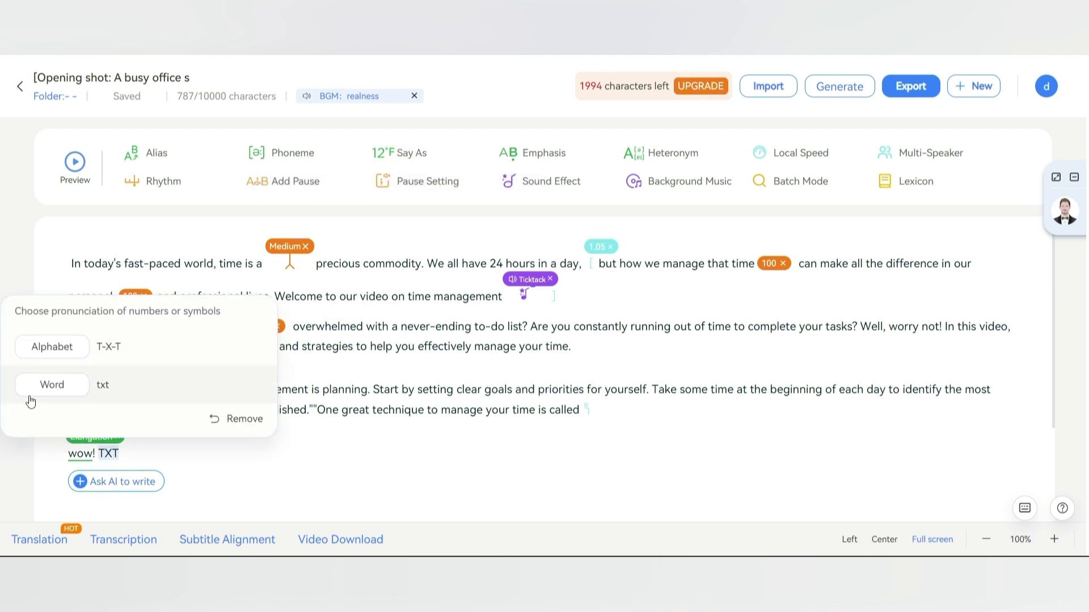
{"action": "left_click", "coordinate": [52, 385]}
{"action": "left_click_drag", "start_coordinate": [371, 410], "coordinate": [424, 410]}
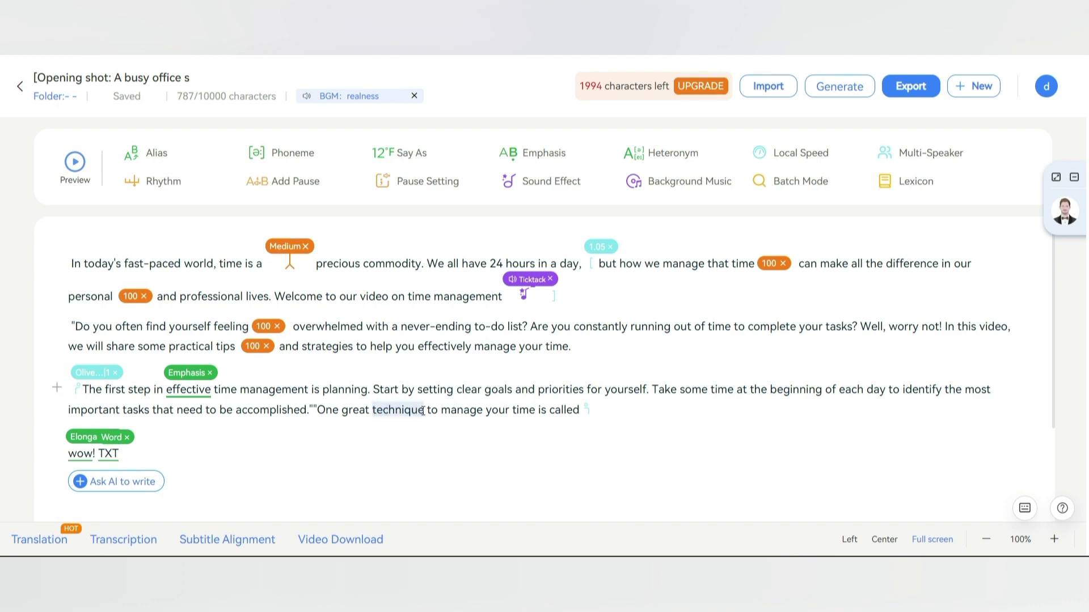
{"action": "left_click", "coordinate": [278, 159]}
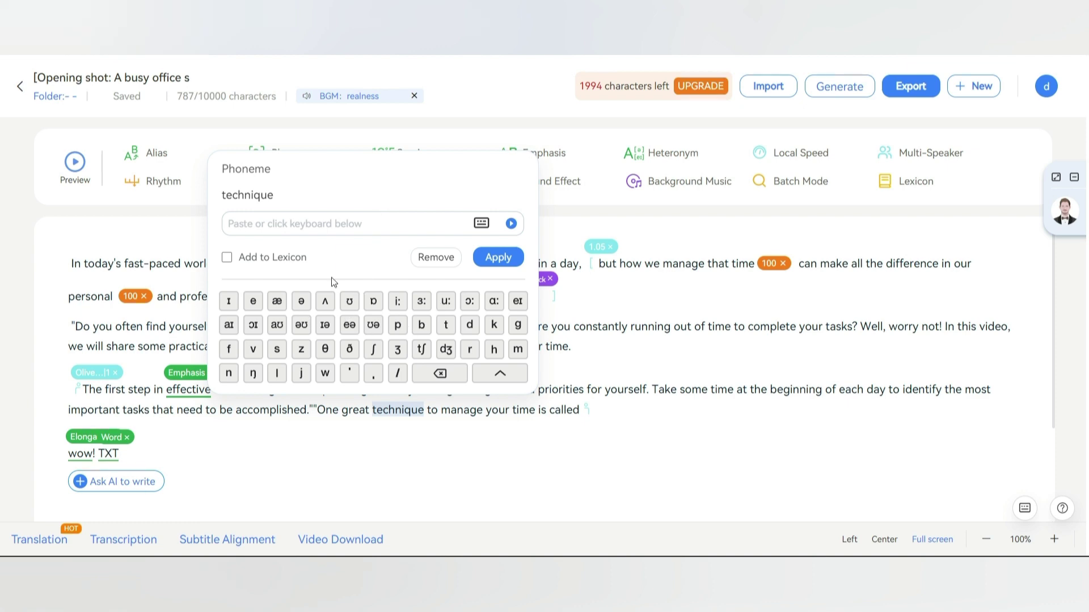
{"action": "left_click", "coordinate": [433, 452]}
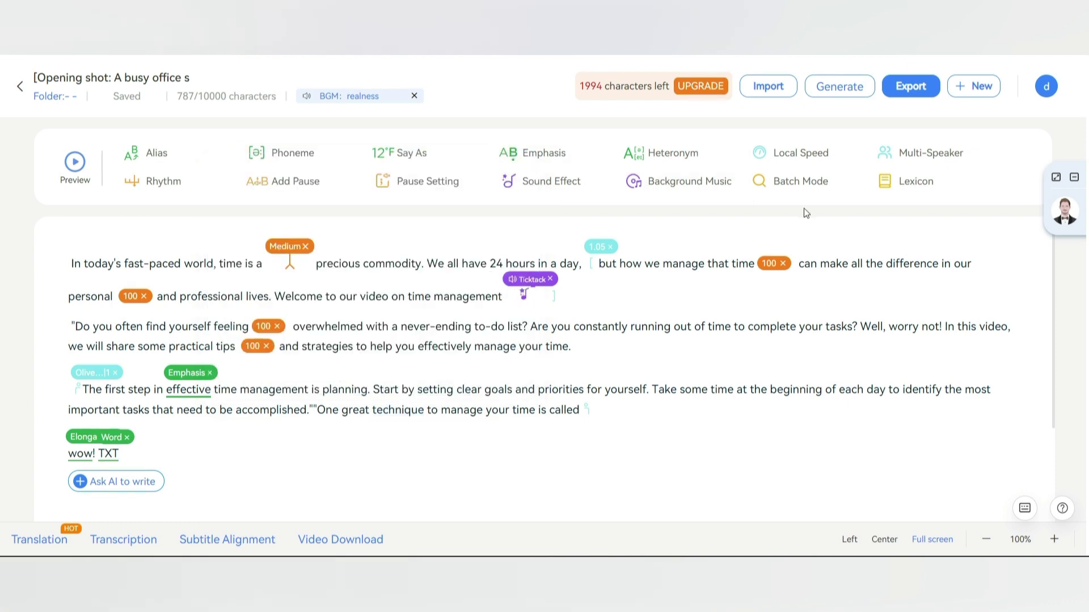
- Search 'tips' in Batch Mode and browse its Alias, Phoneme and Rhythm tabs
{"action": "left_click", "coordinate": [801, 188]}
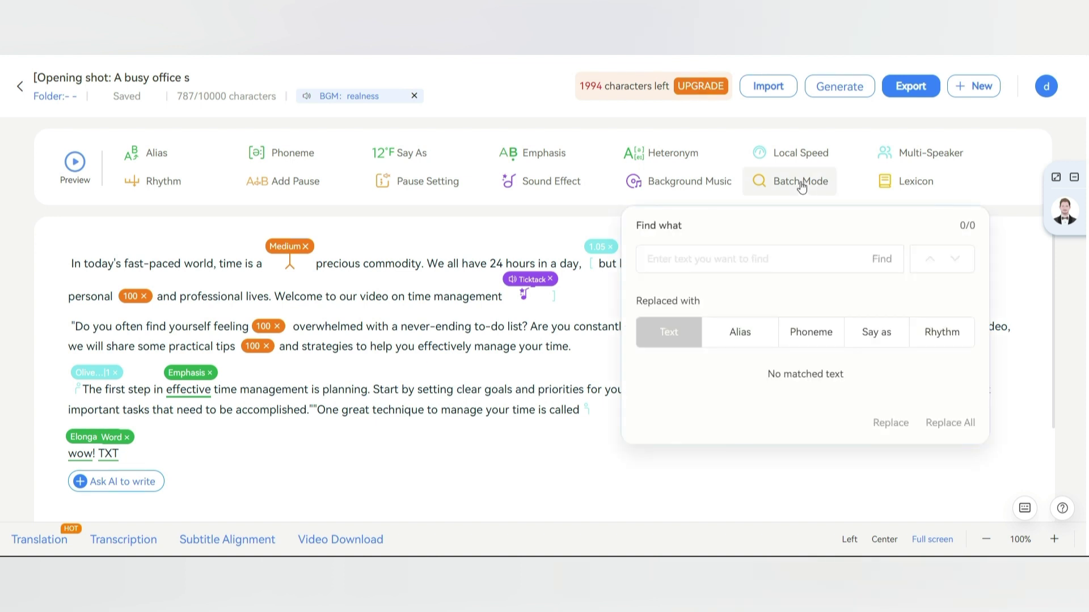
{"action": "left_click", "coordinate": [665, 260]}
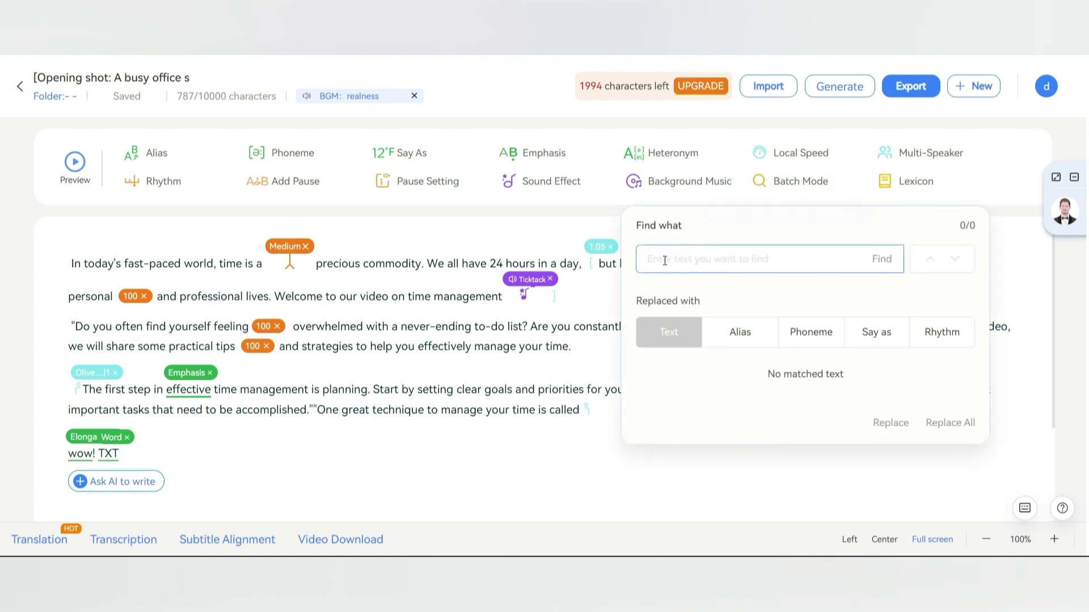
{"action": "type", "text": "tips"}
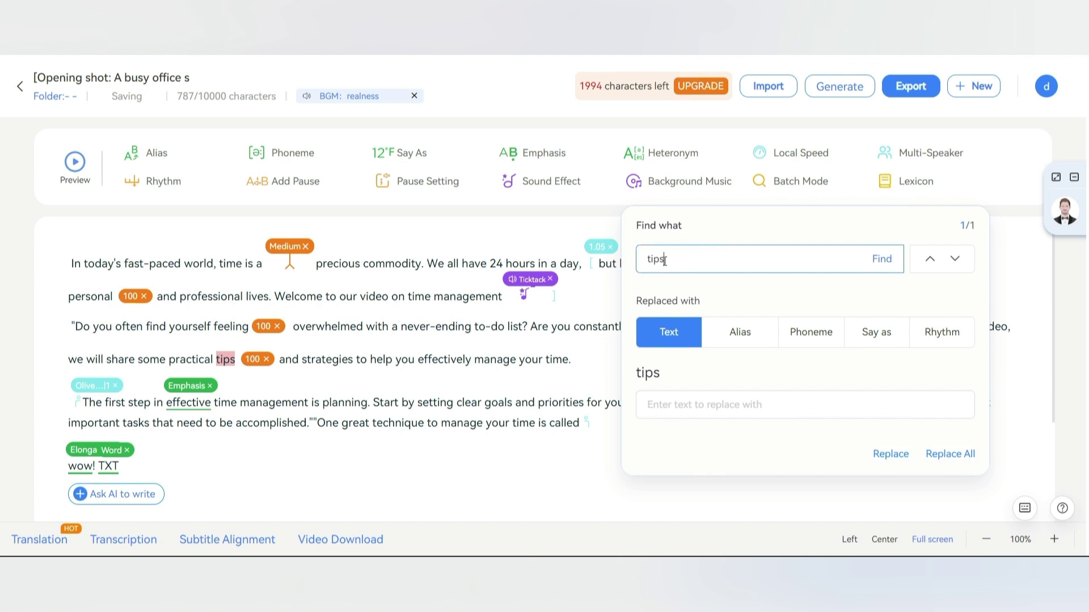
{"action": "mouse_move", "coordinate": [553, 285]}
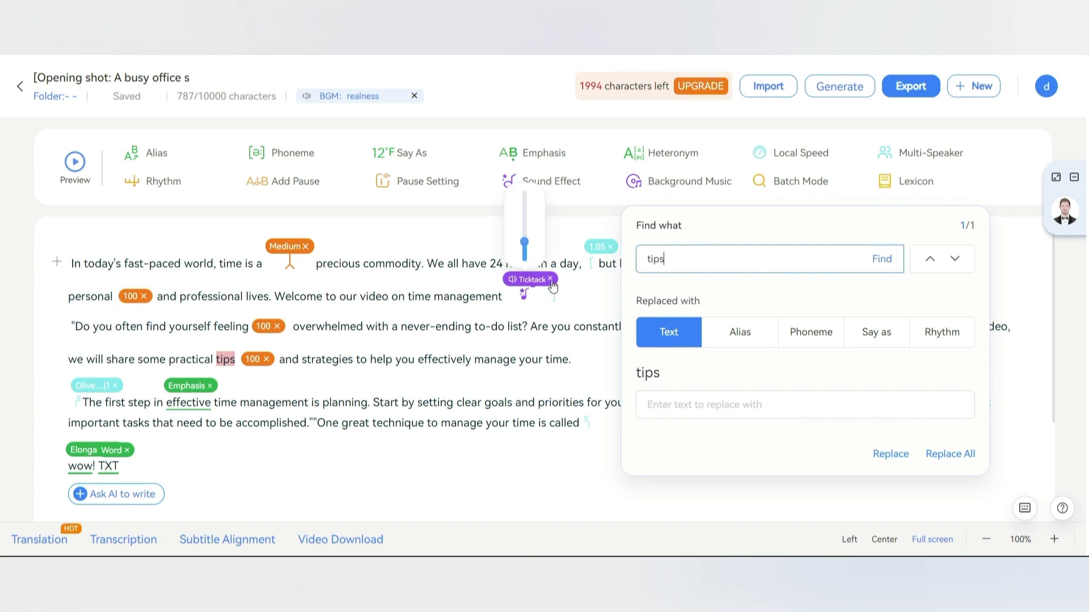
{"action": "left_click", "coordinate": [753, 334]}
{"action": "left_click", "coordinate": [811, 332]}
{"action": "left_click", "coordinate": [942, 331]}
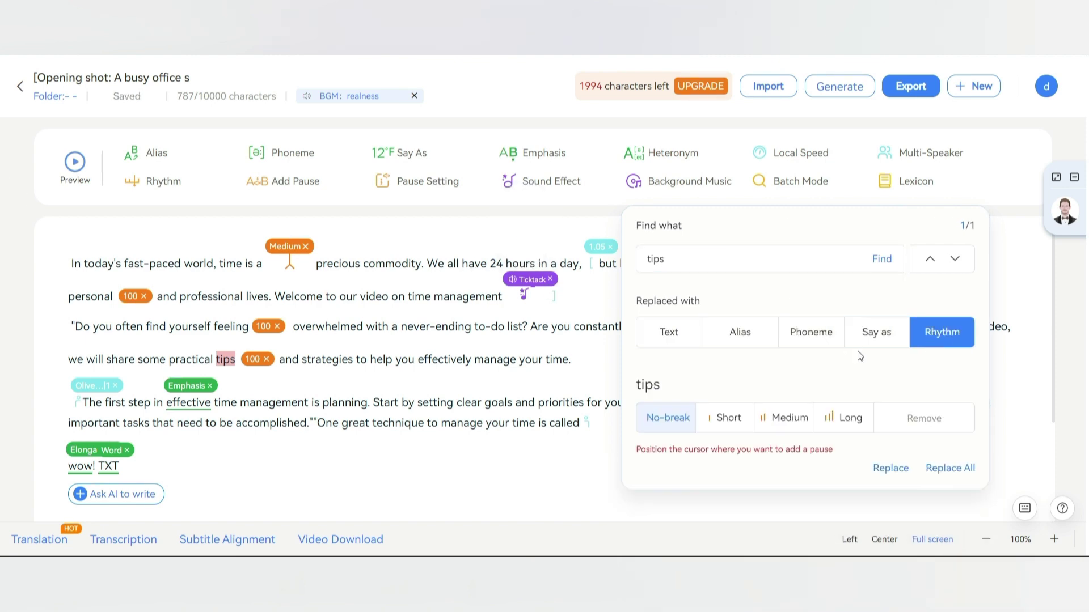
{"action": "left_click", "coordinate": [422, 314]}
- Add Emphasis tags to 'goals' and 'beginning' in the planning sentence
{"action": "left_click", "coordinate": [277, 326]}
{"action": "double_click", "coordinate": [498, 390]}
{"action": "left_click", "coordinate": [473, 484]}
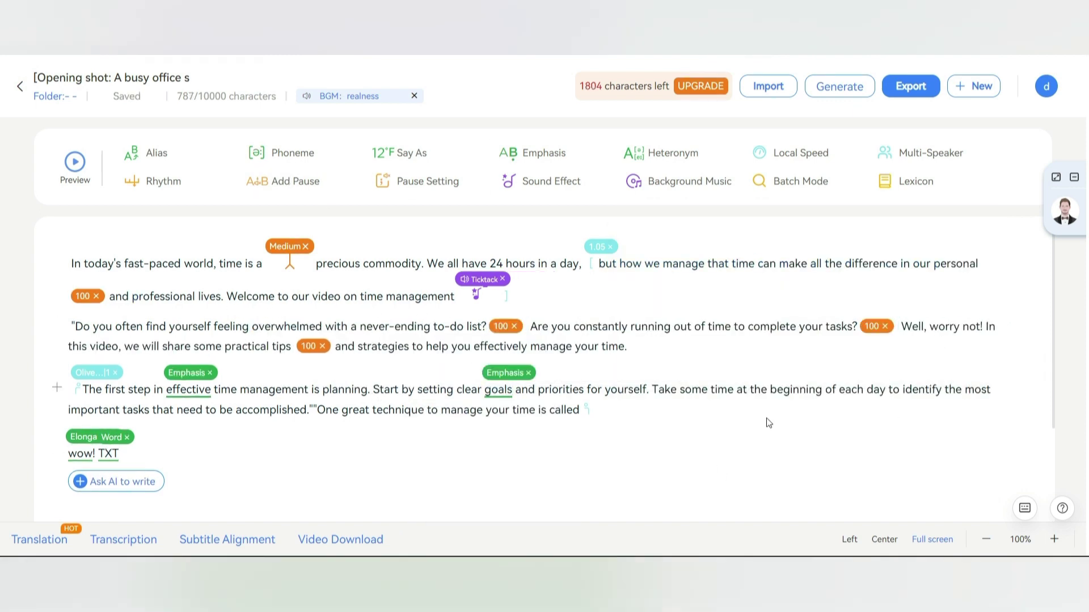
{"action": "left_click_drag", "start_coordinate": [809, 389], "coordinate": [609, 410]}
{"action": "left_click", "coordinate": [75, 161]}
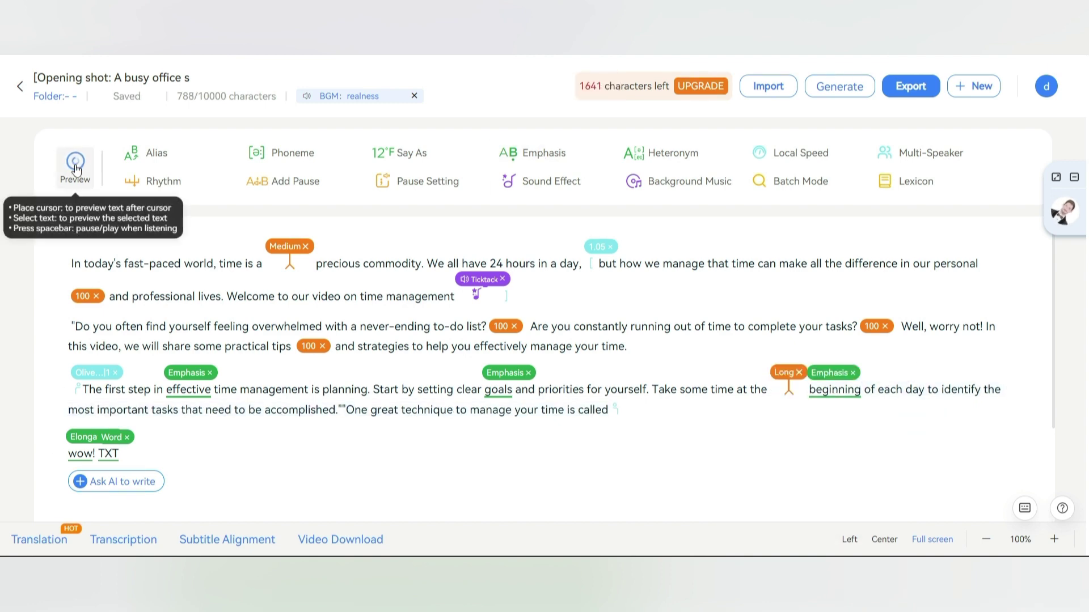